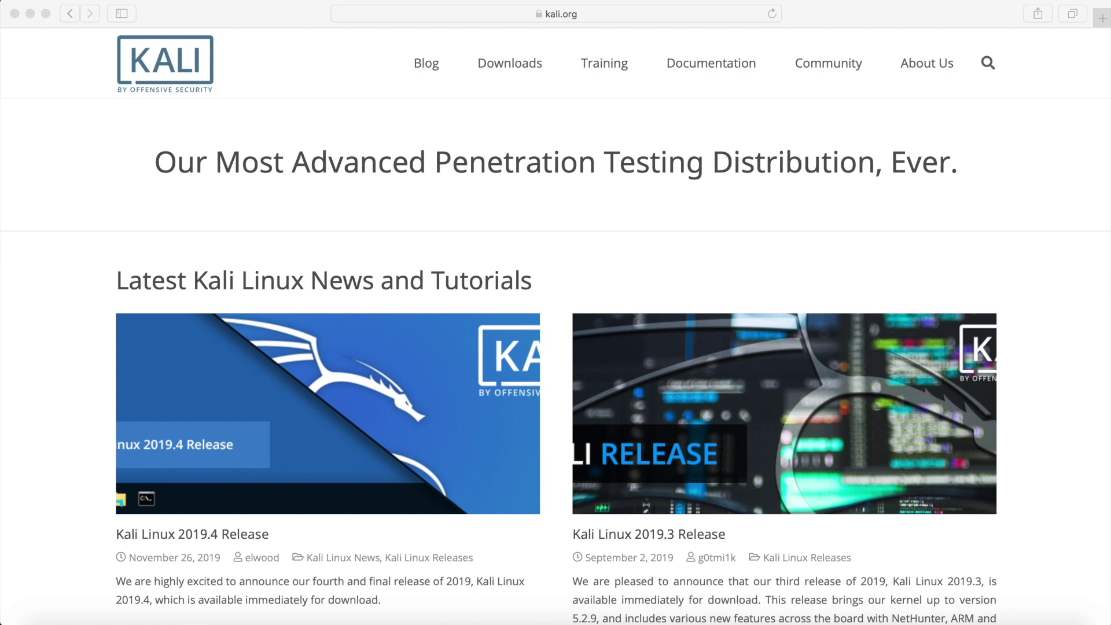
Step: Open the Kali Linux 2019.4 Release article from the Kali Linux homepage
left_click(447, 218)
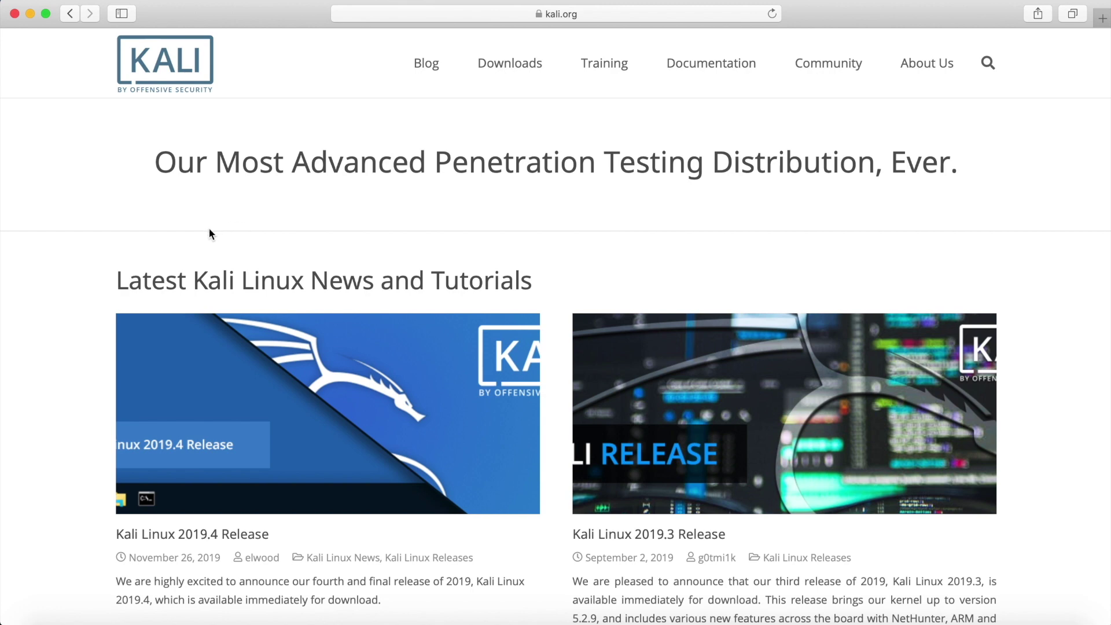
scroll(82, 257, "down", 5)
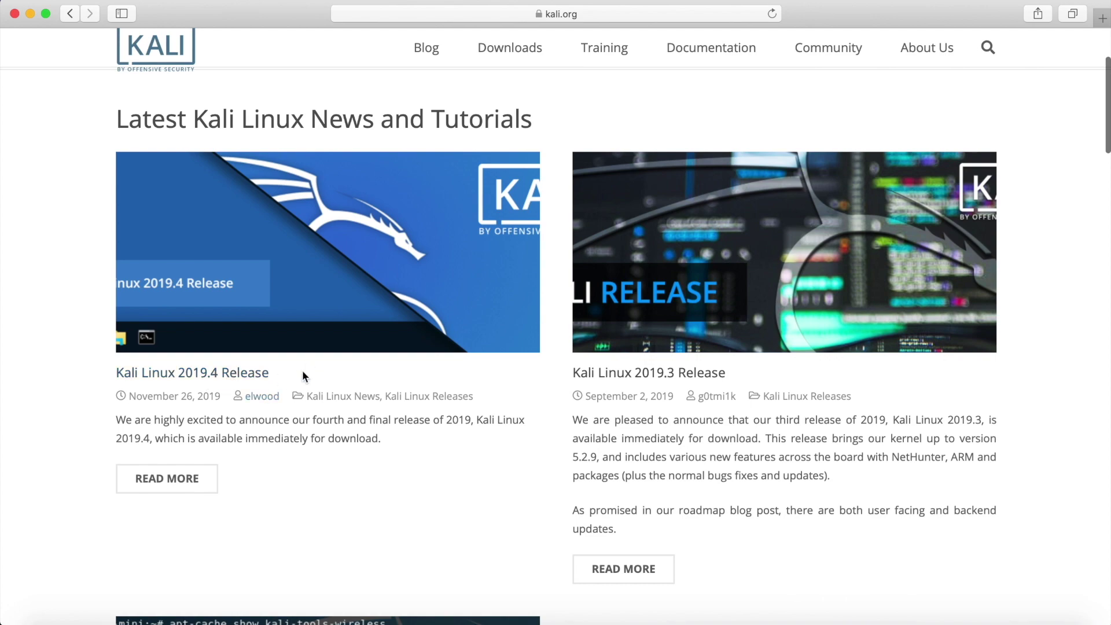
left_click(241, 373)
Step: Scroll to the 2019.4 updates list, highlight it, then deselect and return to the top
scroll(271, 440, "down", 2)
scroll(271, 440, "down", 10)
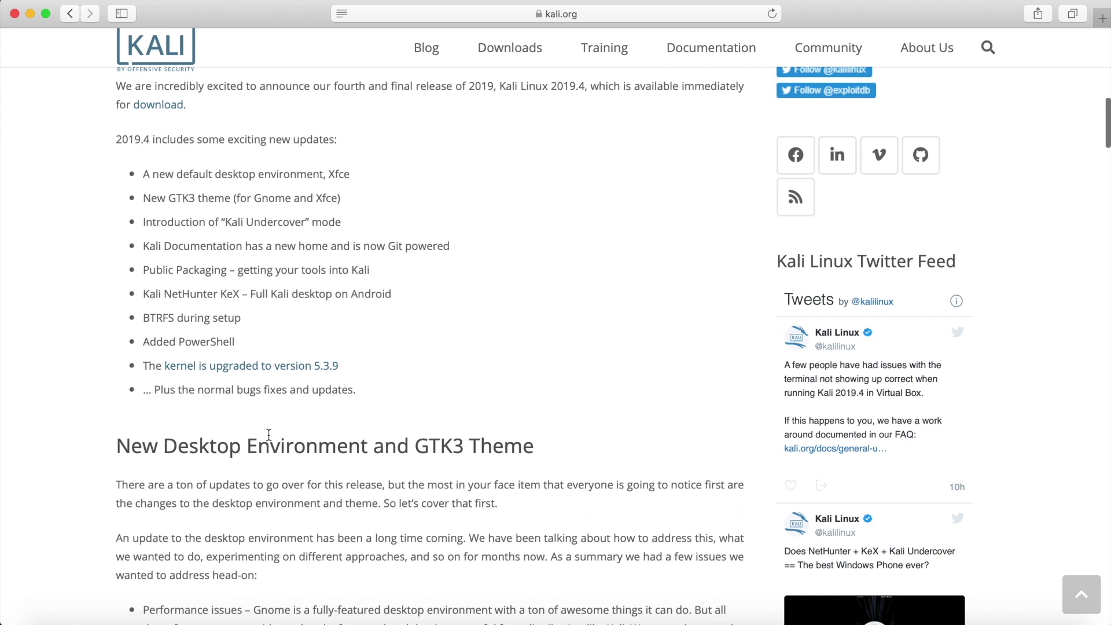
left_click_drag(135, 173, 382, 388)
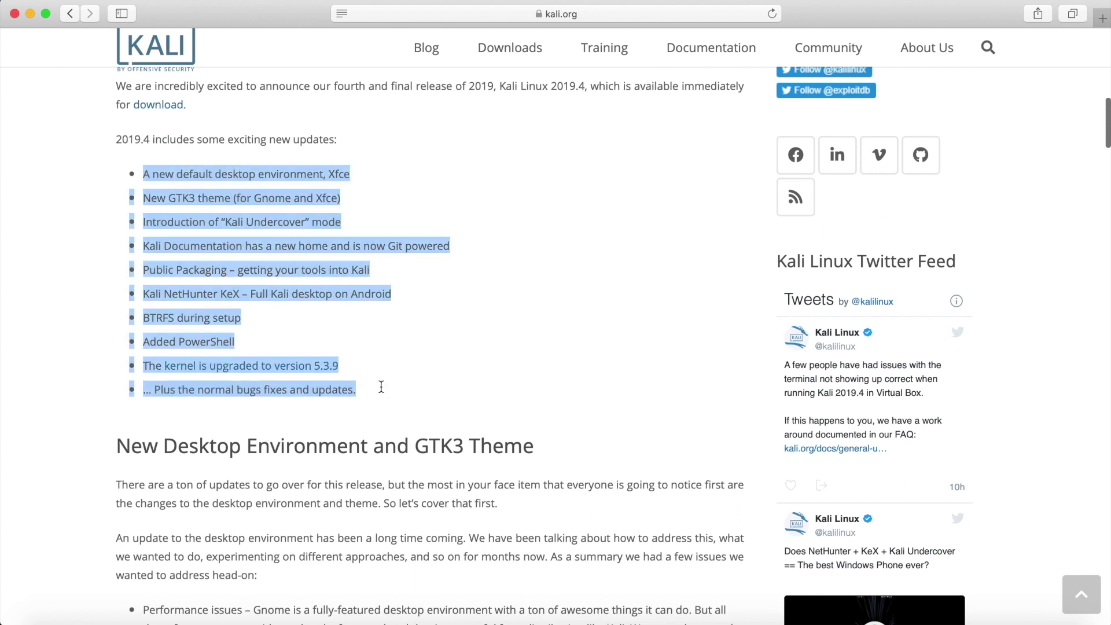
left_click(381, 387)
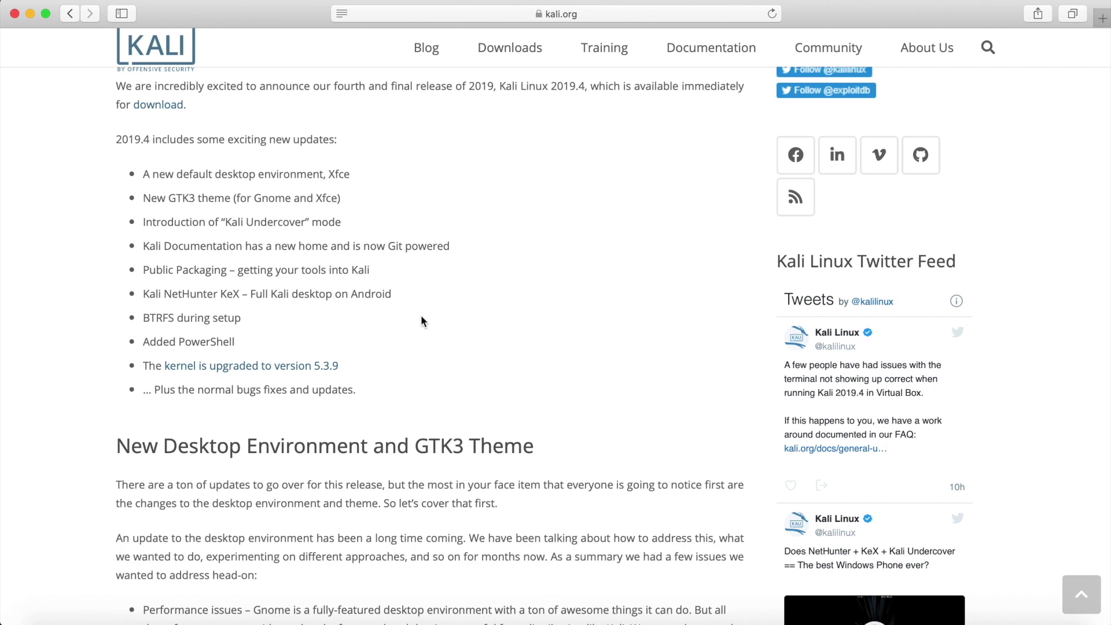
scroll(442, 279, "up", 10)
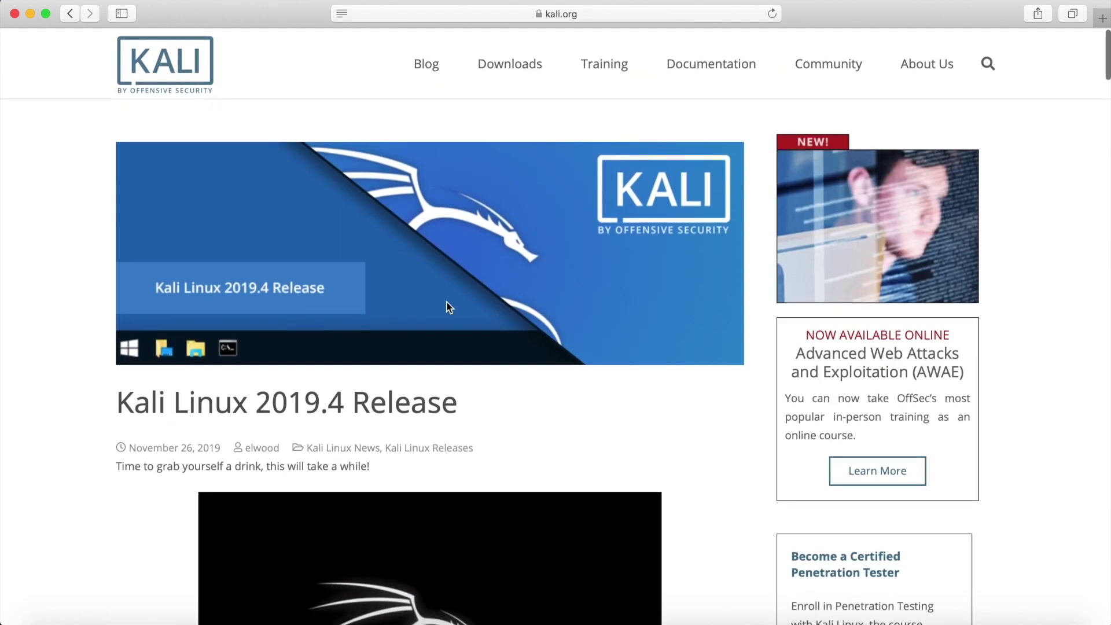
Step: Go to the Kali Linux Downloads page through the Downloads menu
mouse_move(536, 68)
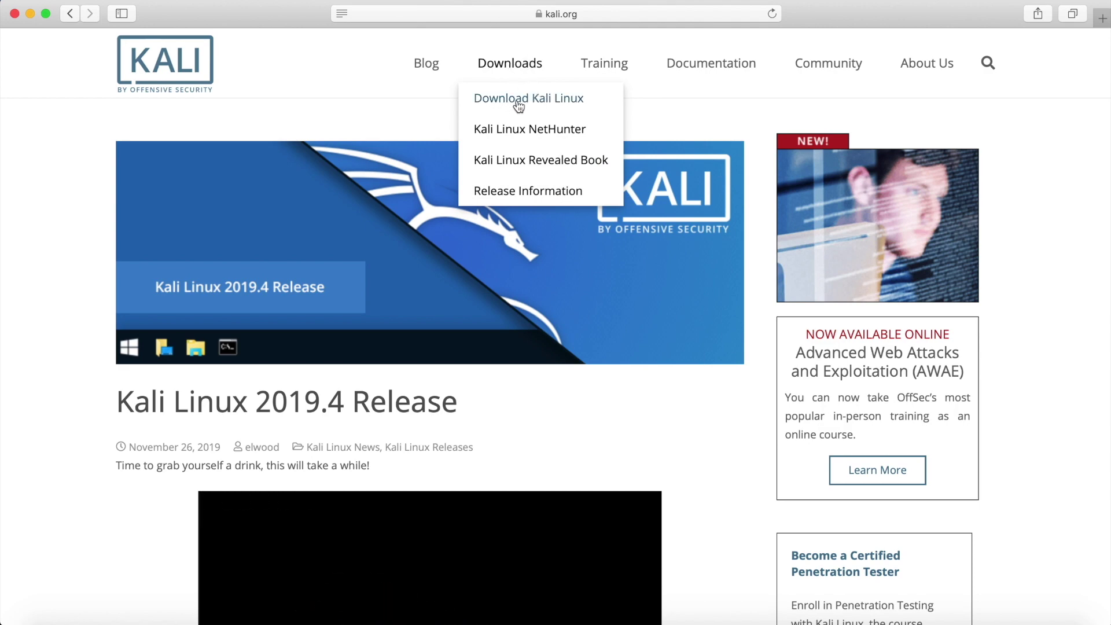
left_click(576, 102)
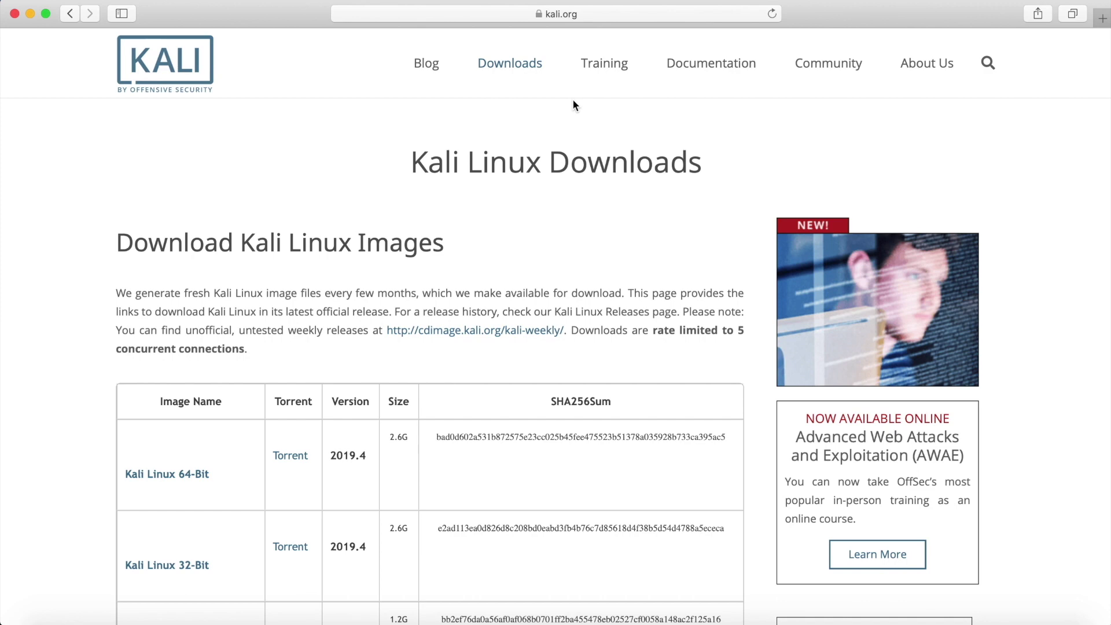
scroll(51, 298, "down", 5)
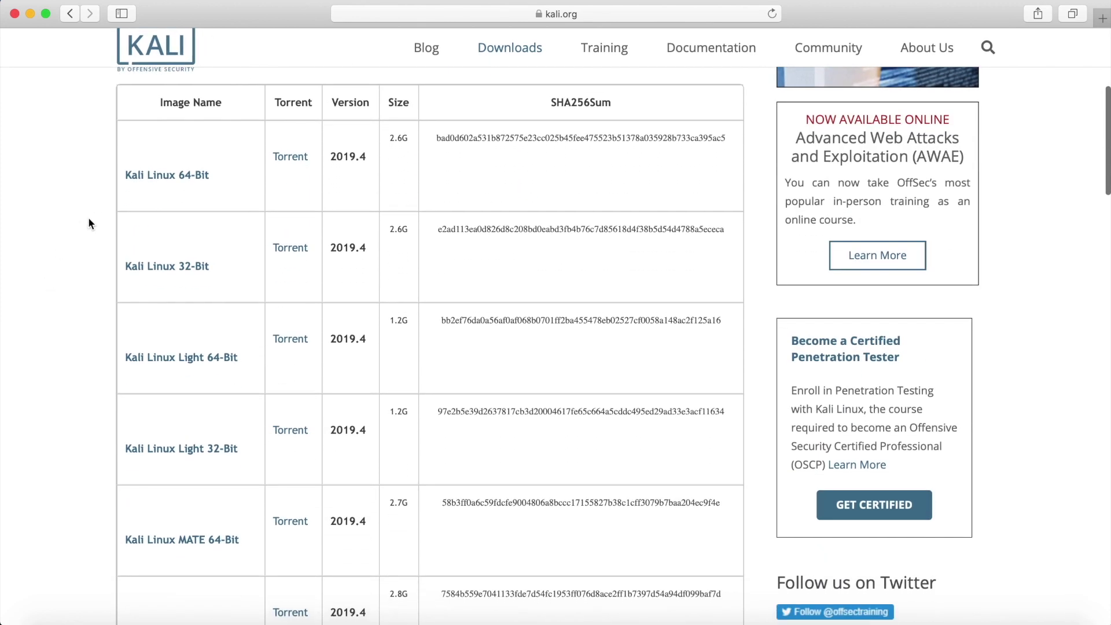
scroll(88, 223, "down", 1)
scroll(88, 223, "down", 2)
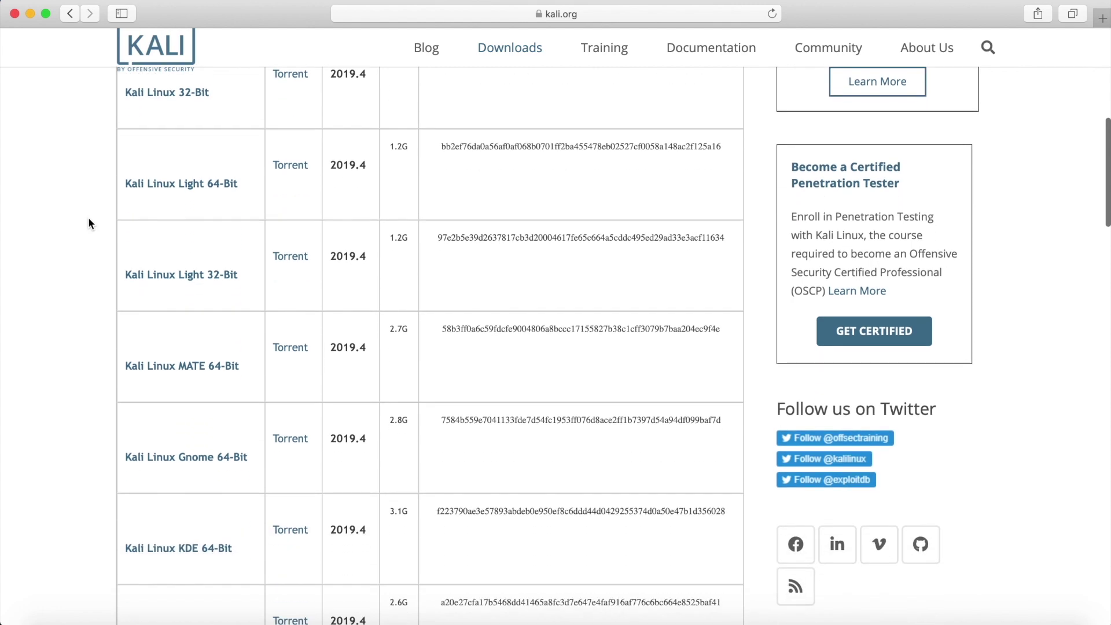
scroll(88, 223, "down", 4)
scroll(88, 223, "down", 1)
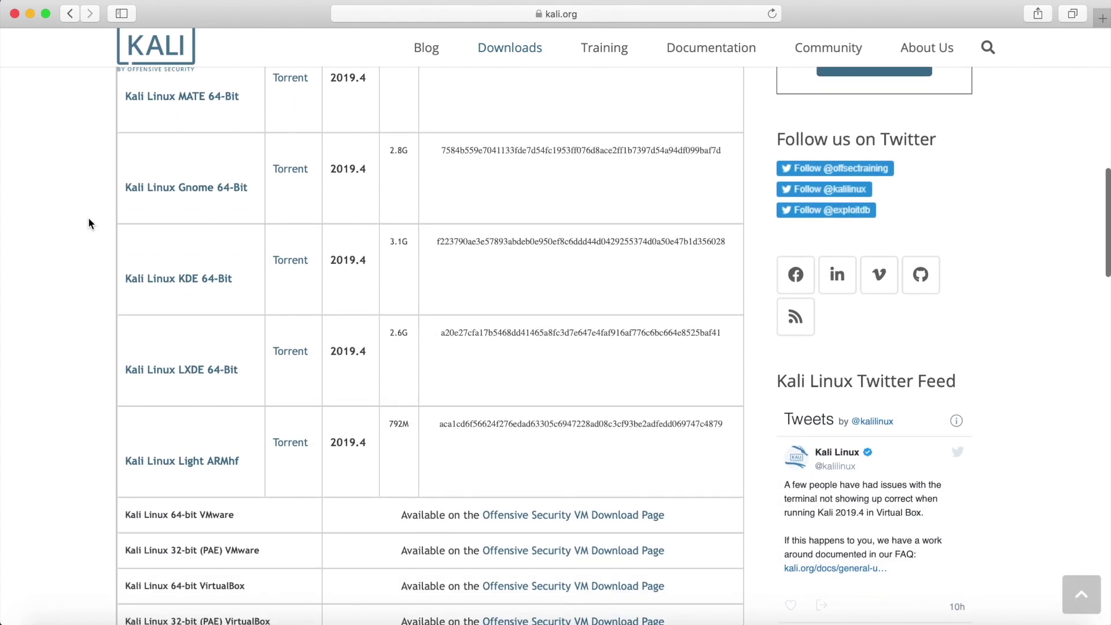
scroll(88, 223, "up", 8)
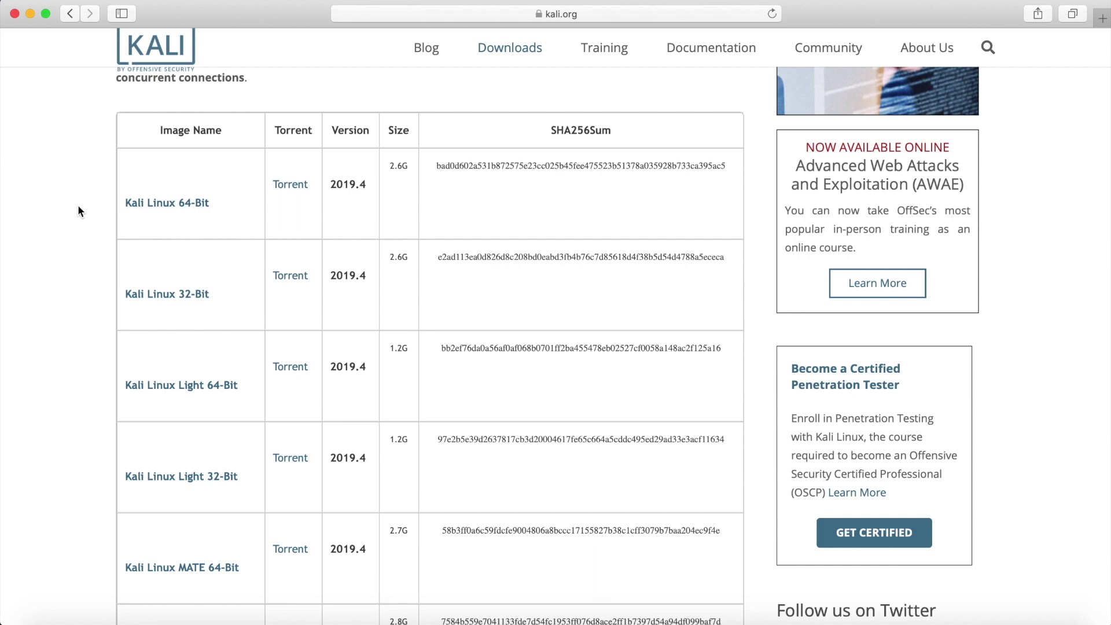
scroll(71, 198, "down", 1)
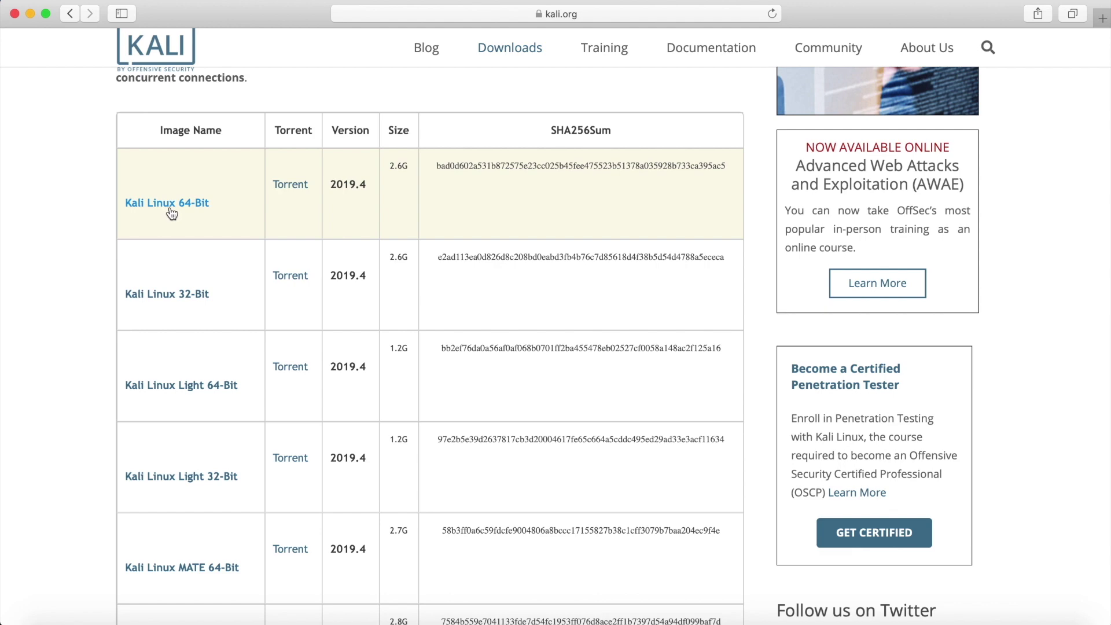
scroll(170, 215, "down", 4)
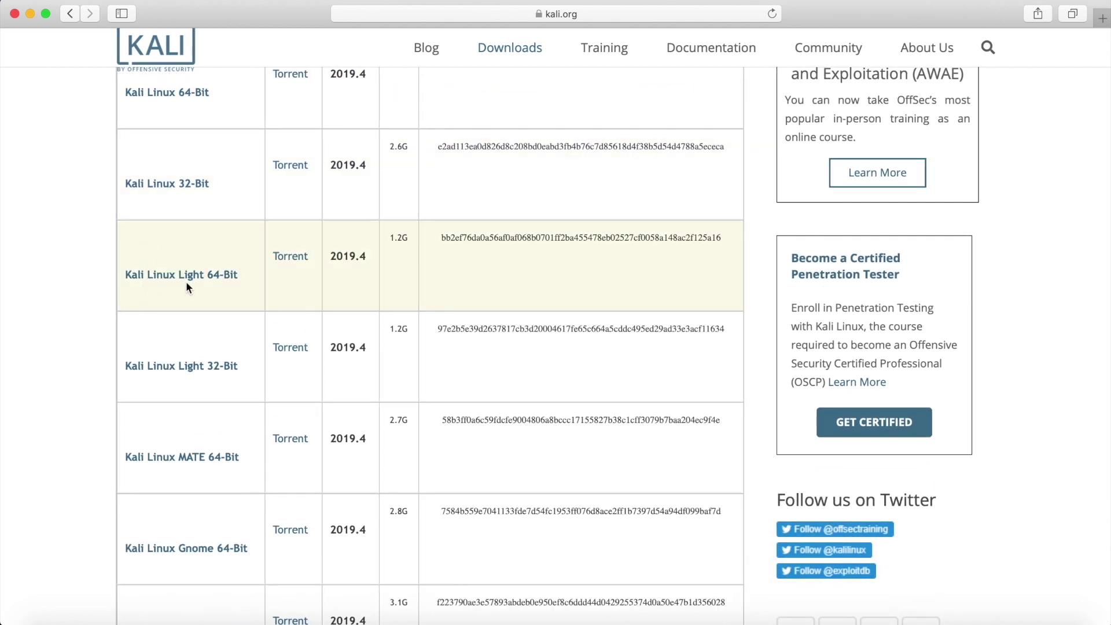
scroll(197, 296, "down", 6)
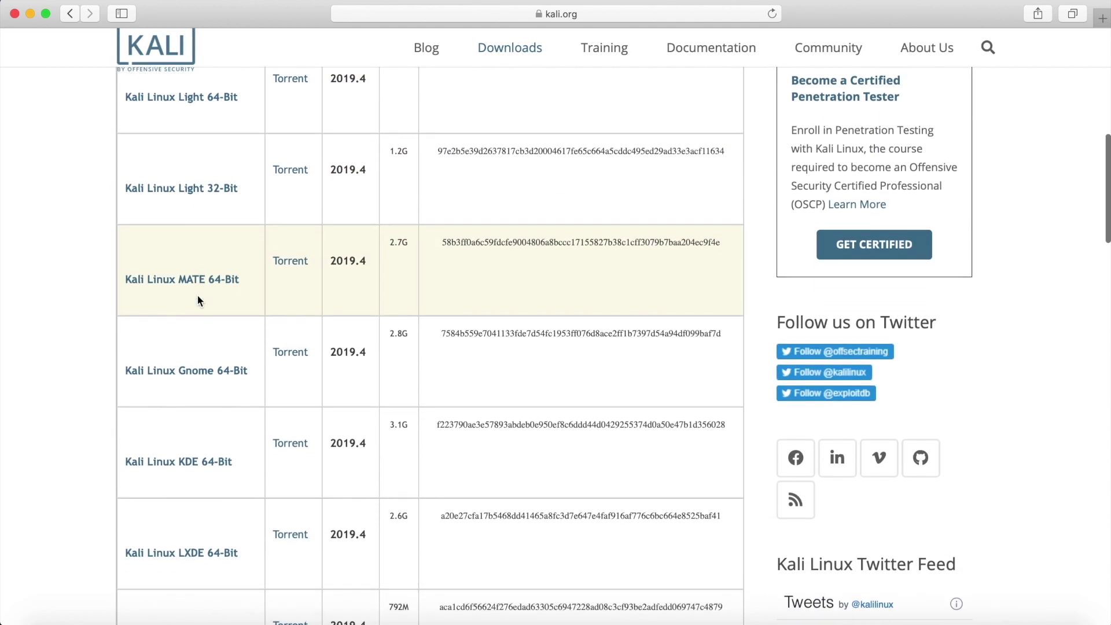
scroll(197, 297, "down", 3)
scroll(196, 247, "down", 1)
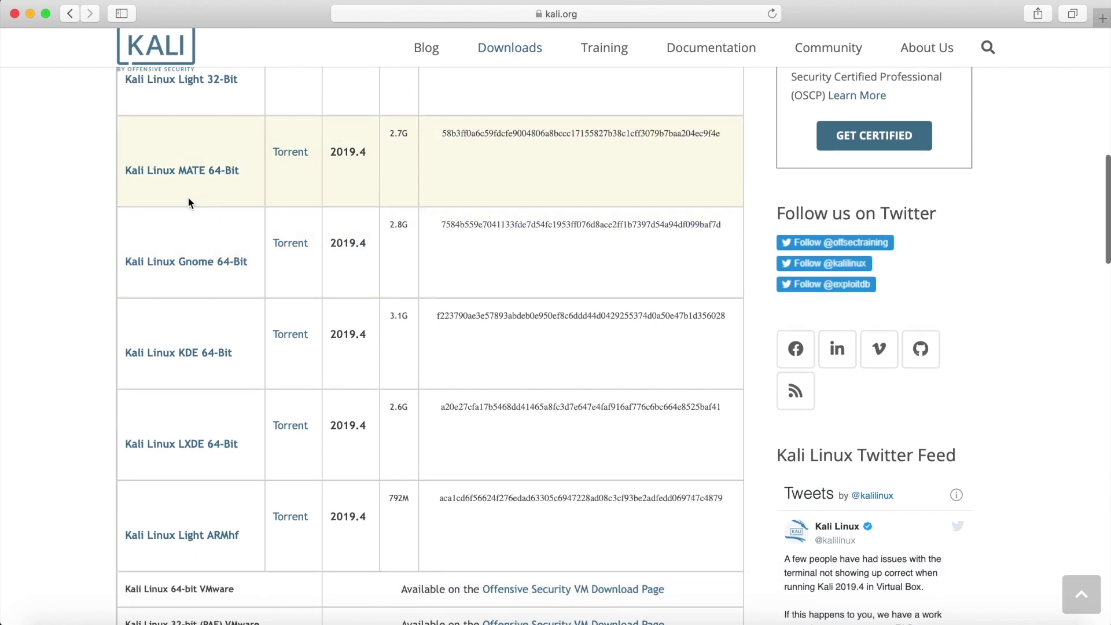
scroll(186, 200, "down", 2)
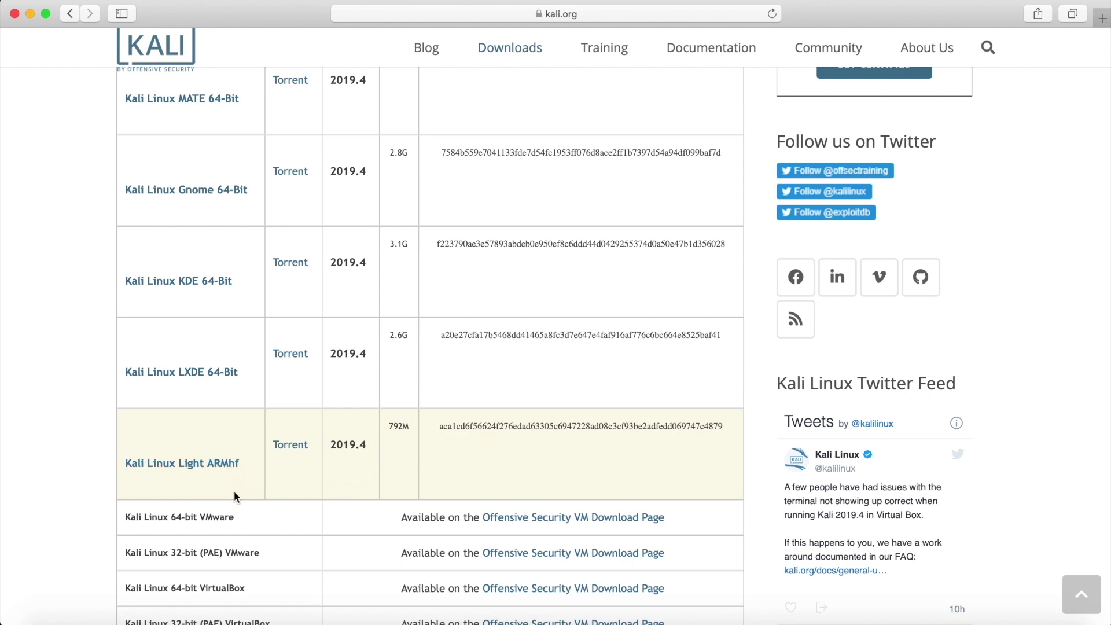
scroll(234, 491, "down", 2)
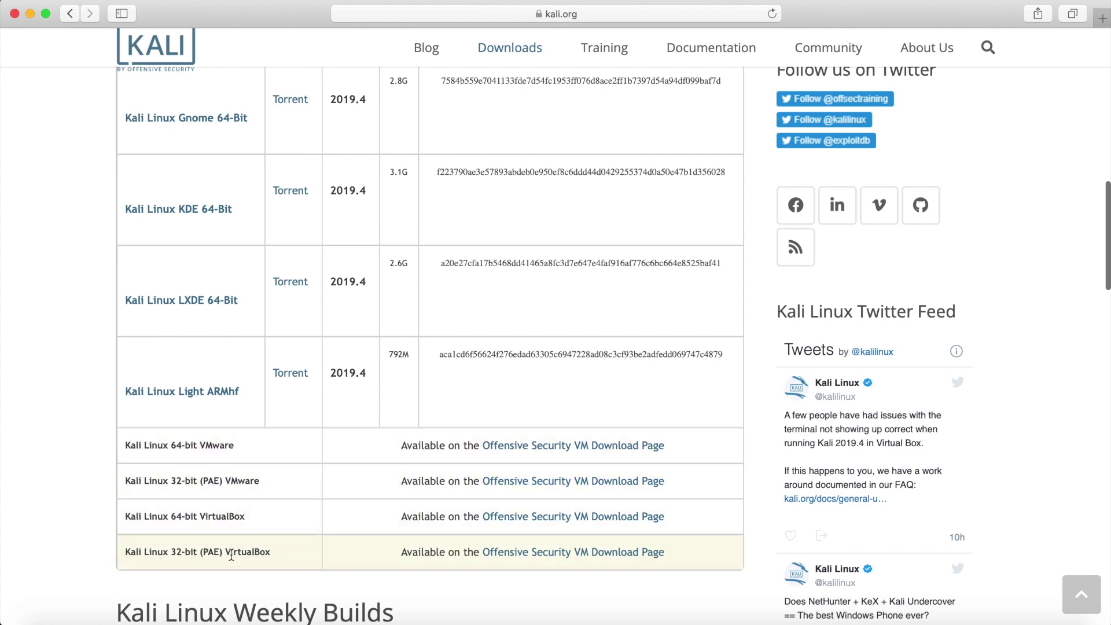
scroll(247, 563, "down", 1)
scroll(246, 562, "down", 1)
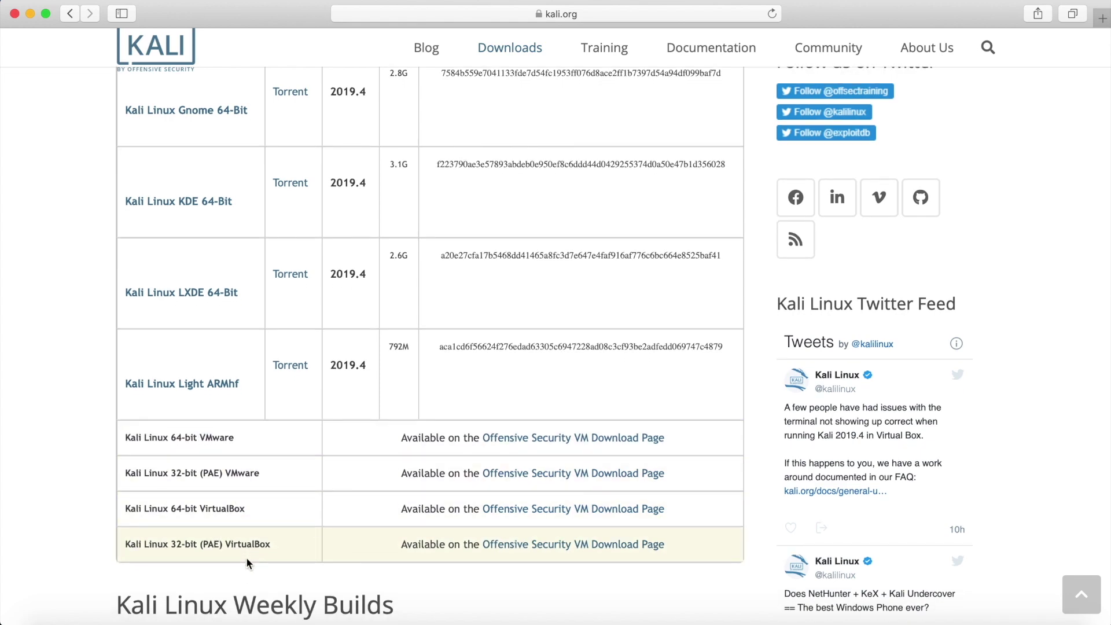
scroll(246, 508, "down", 6)
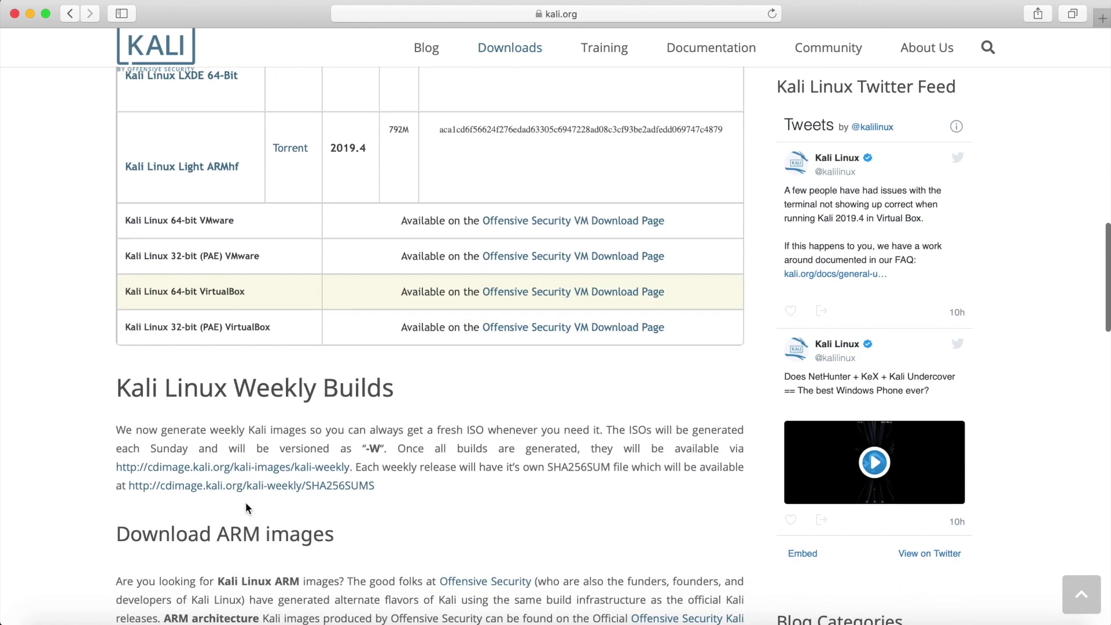
scroll(259, 377, "up", 2)
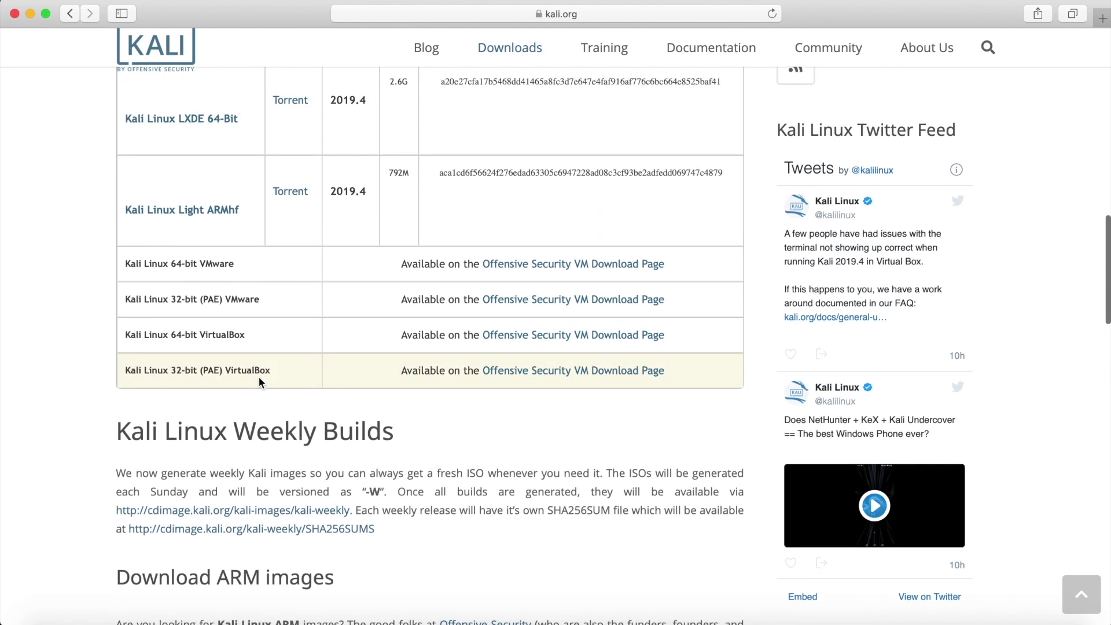
scroll(258, 377, "down", 5)
scroll(454, 350, "up", 1)
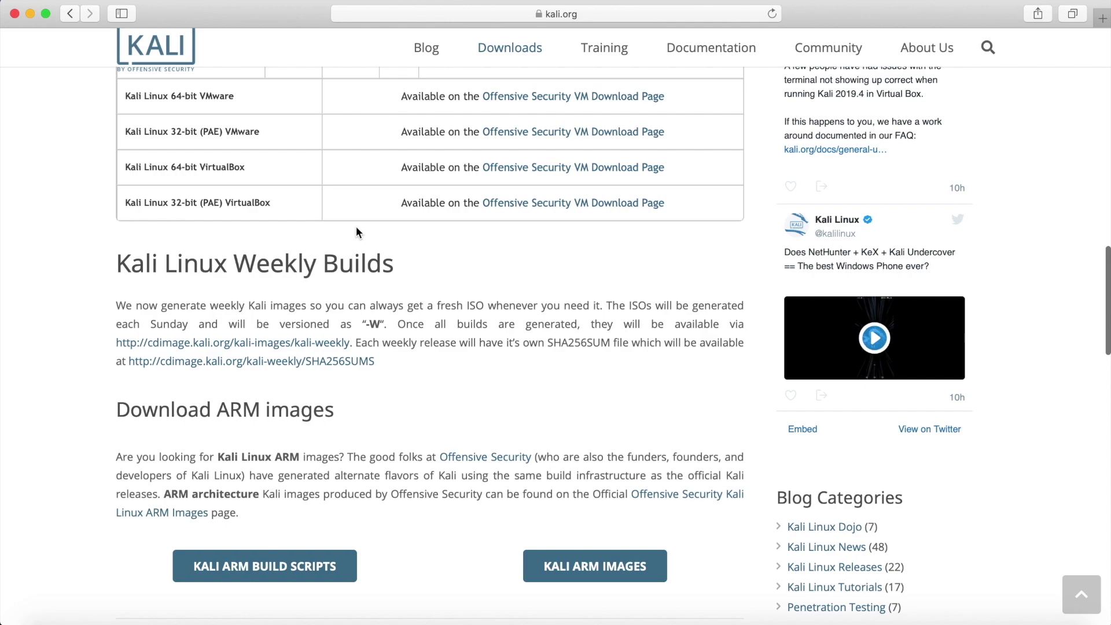
scroll(356, 227, "up", 15)
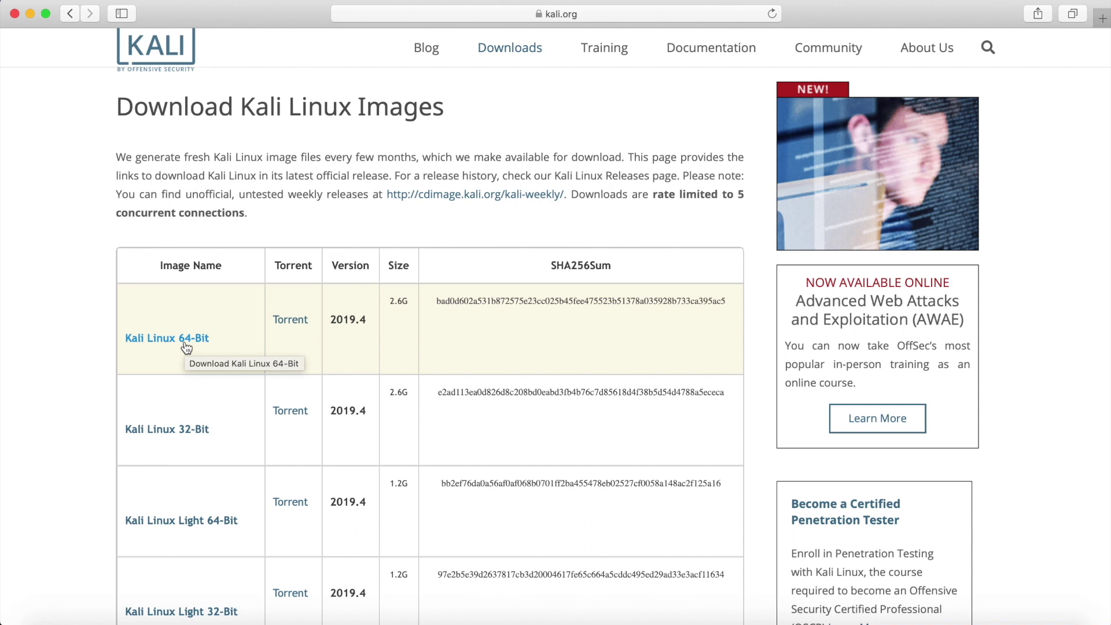
Step: Start the Kali Linux 64-Bit image download, allowing kali.org downloads, and check its progress
left_click(187, 346)
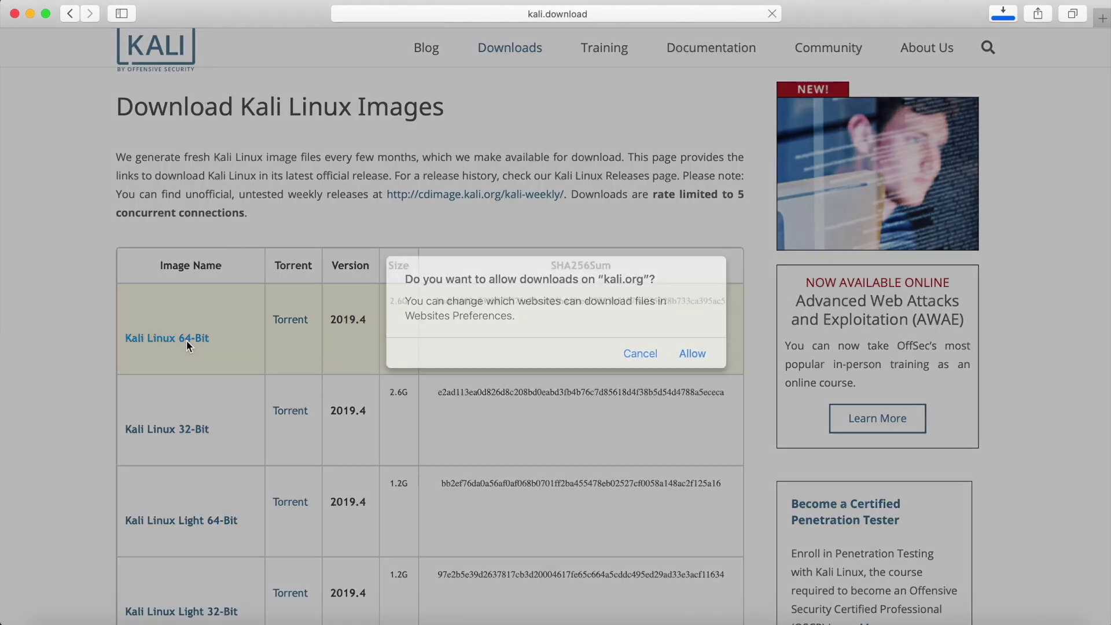
left_click(693, 356)
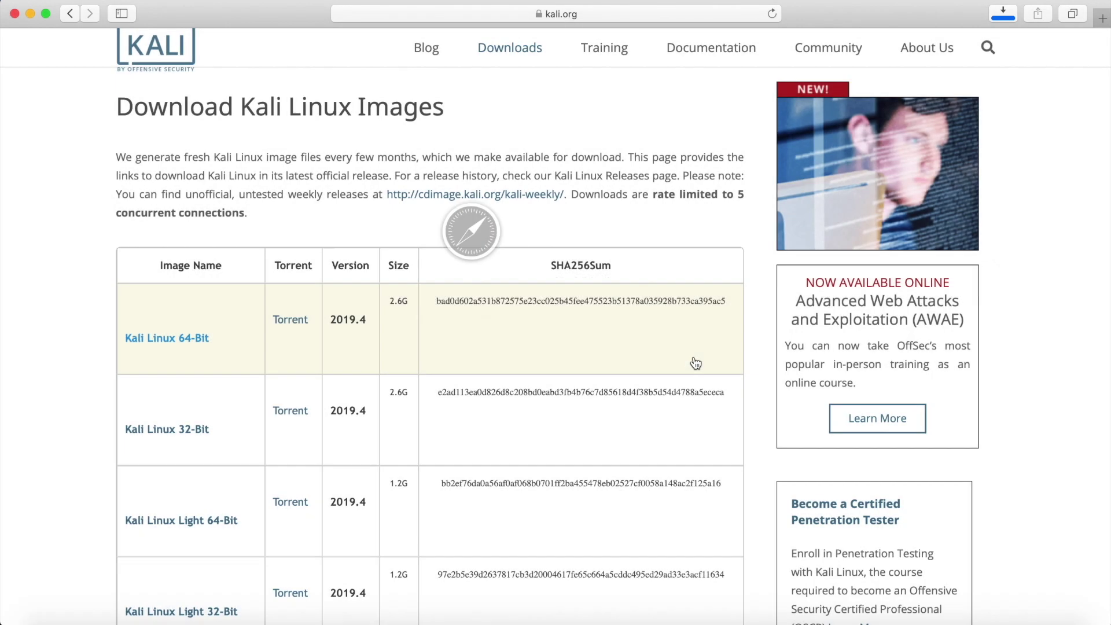
left_click(1002, 17)
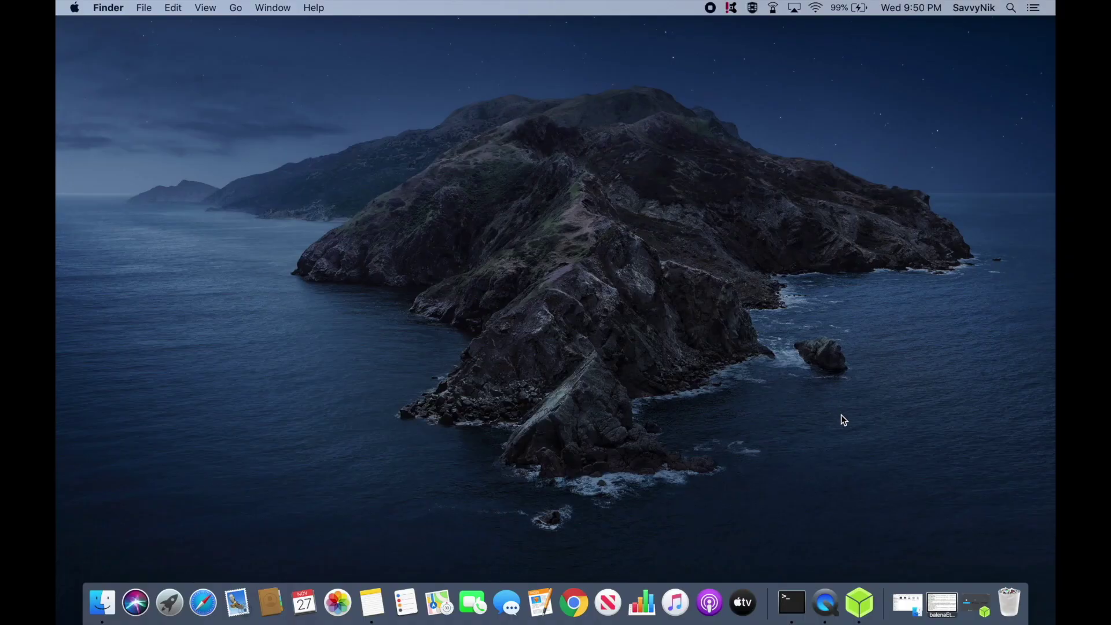
Step: Launch balenaEtcher from the Dock
left_click(860, 602)
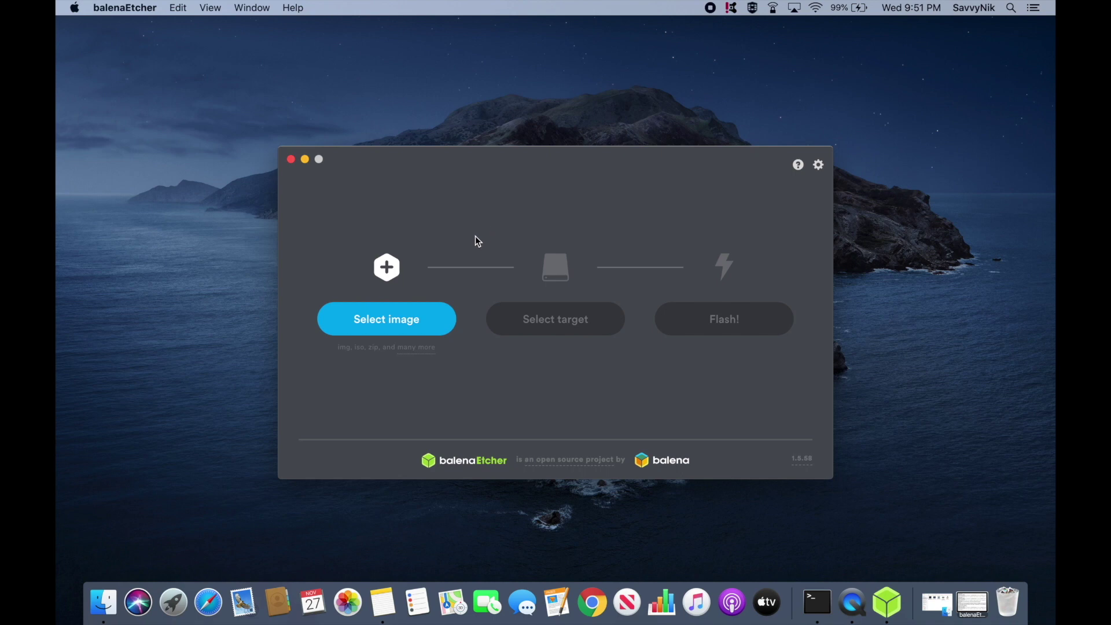
Step: Load kali-linux-2019.4-amd64.iso from Downloads as the image to flash
left_click(418, 326)
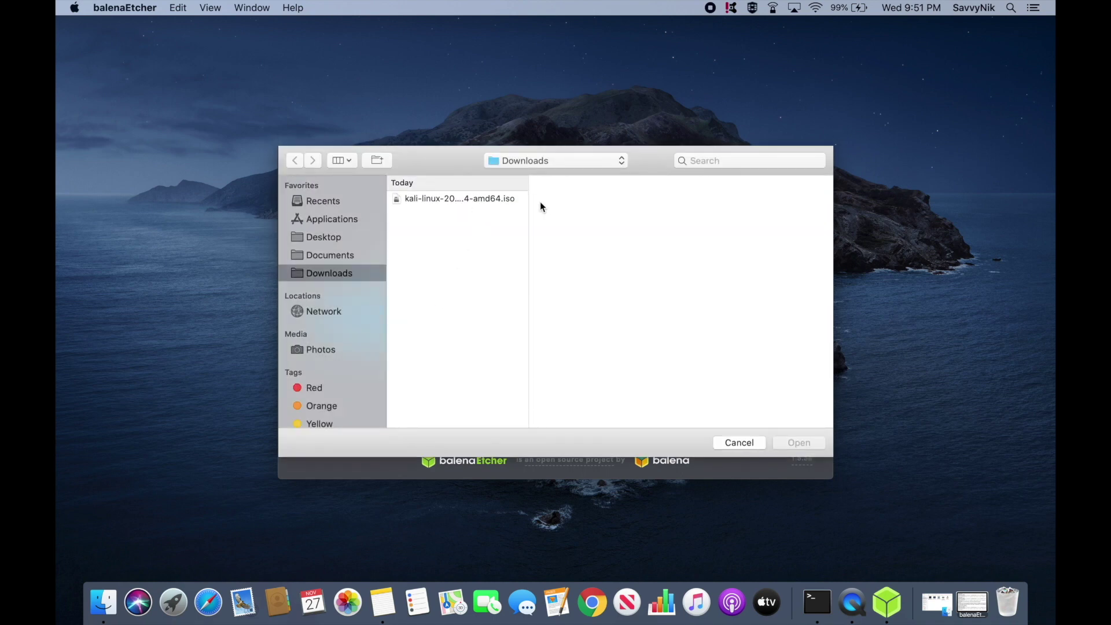
left_click_drag(528, 201, 961, 199)
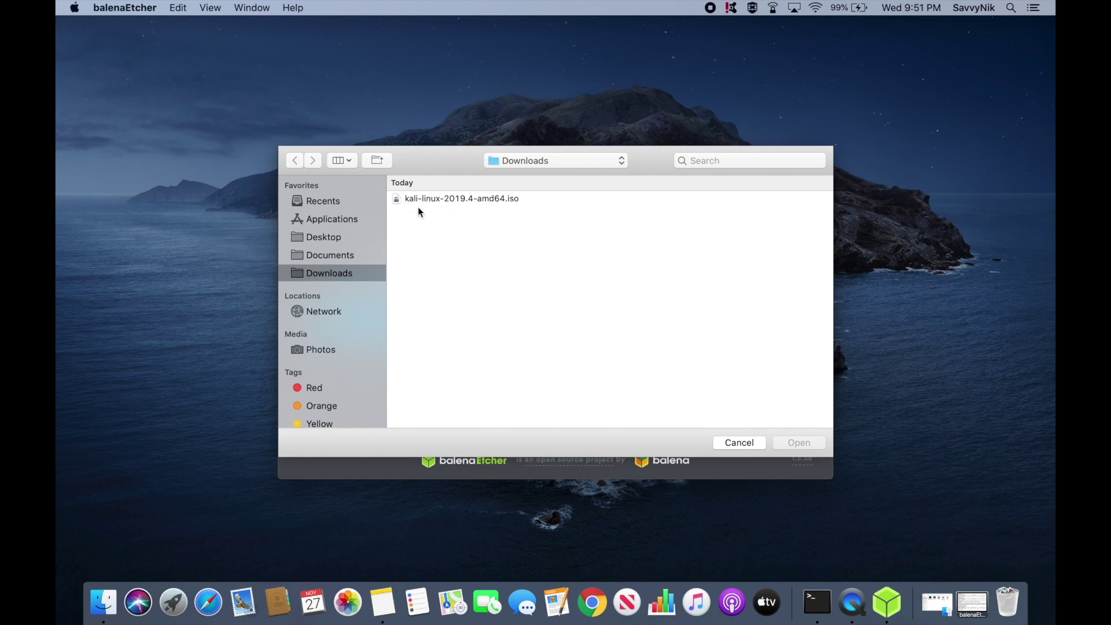
left_click(489, 199)
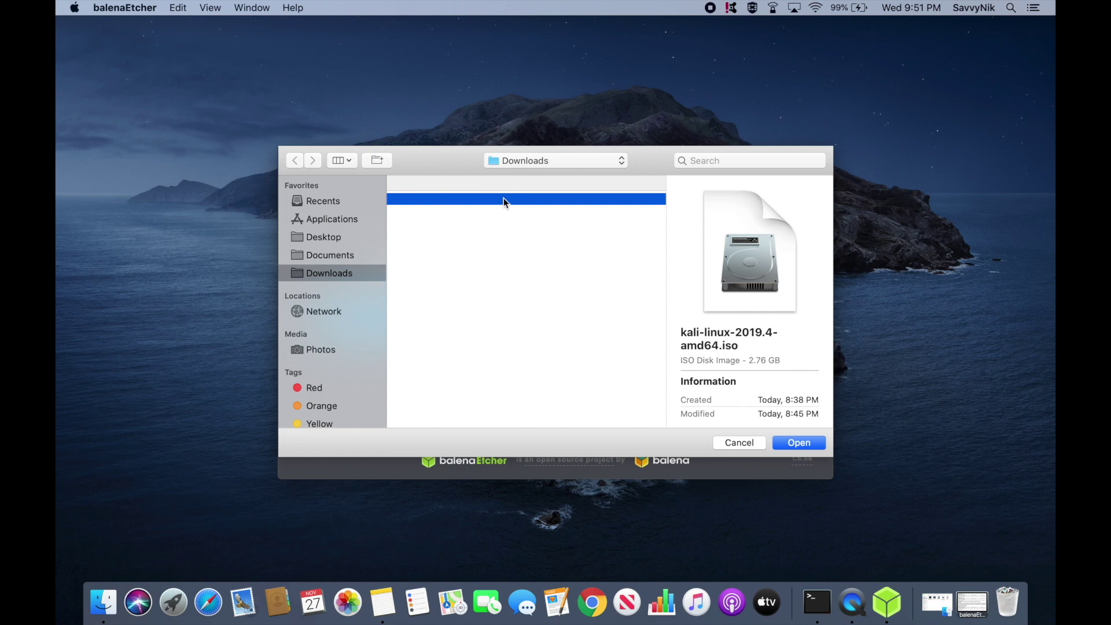
left_click(801, 444)
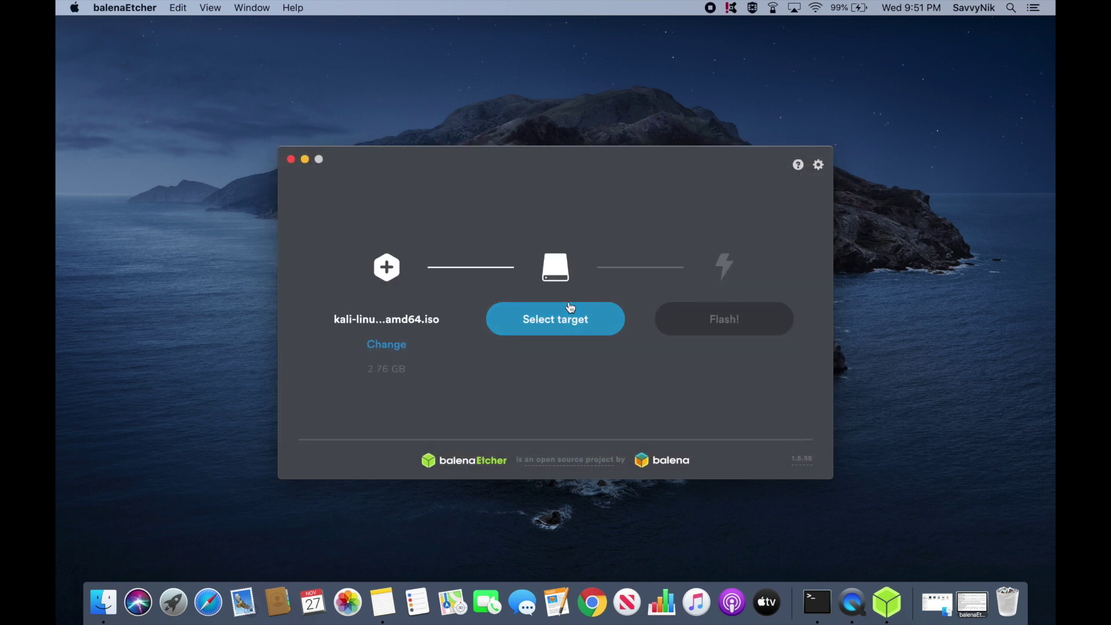
Step: Choose the SanDisk Cruzer Glide Media 16.01 GB drive as the flash target
left_click(559, 332)
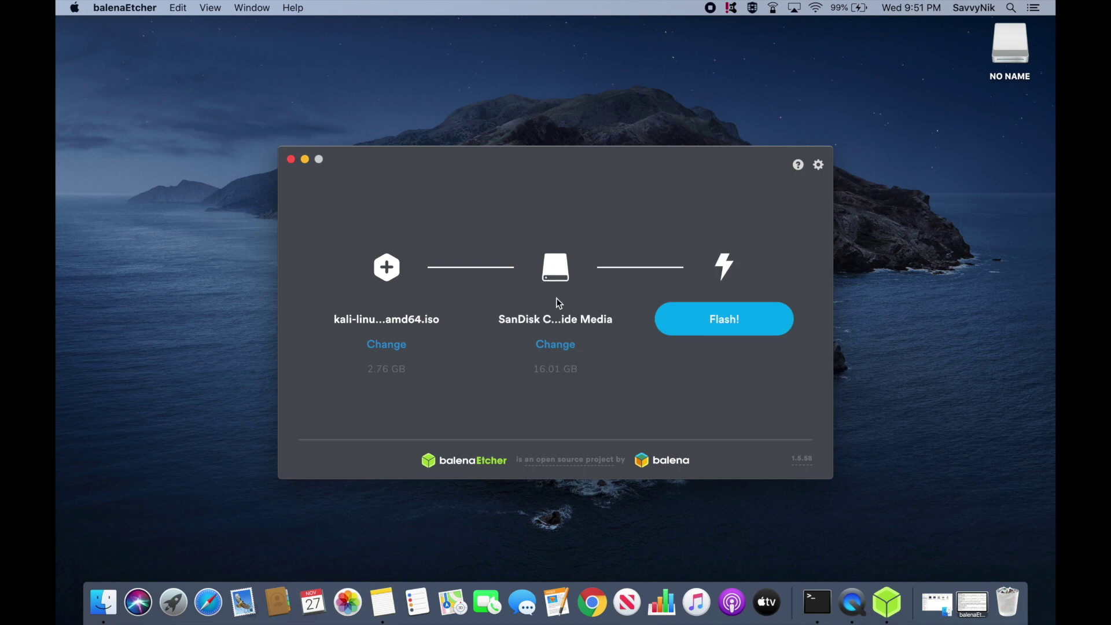
left_click(560, 347)
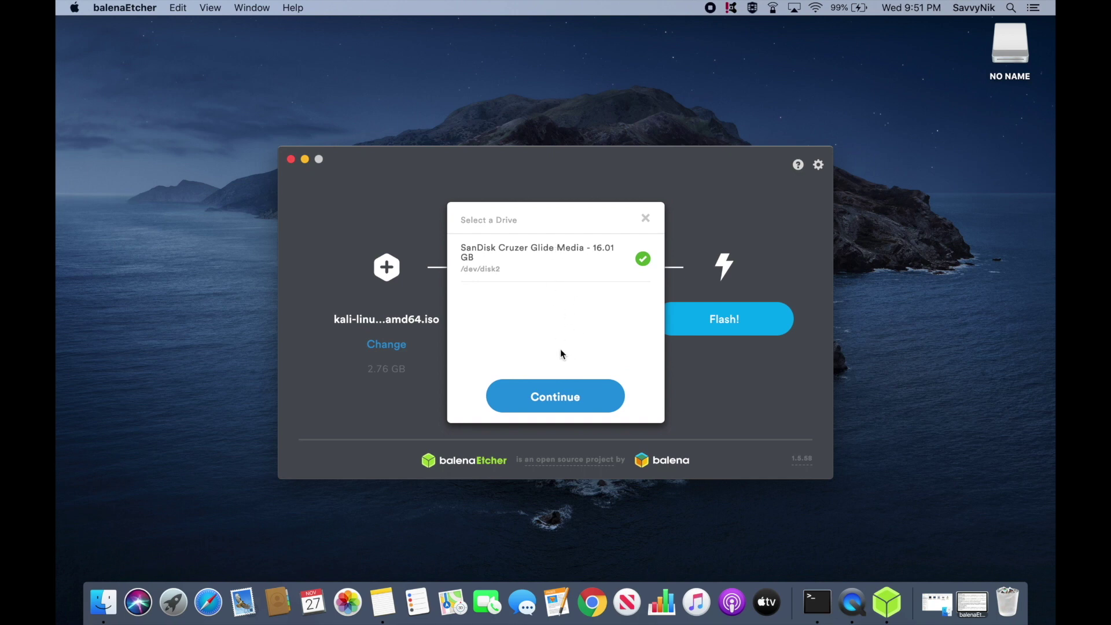
left_click(570, 278)
left_click(571, 278)
left_click(562, 397)
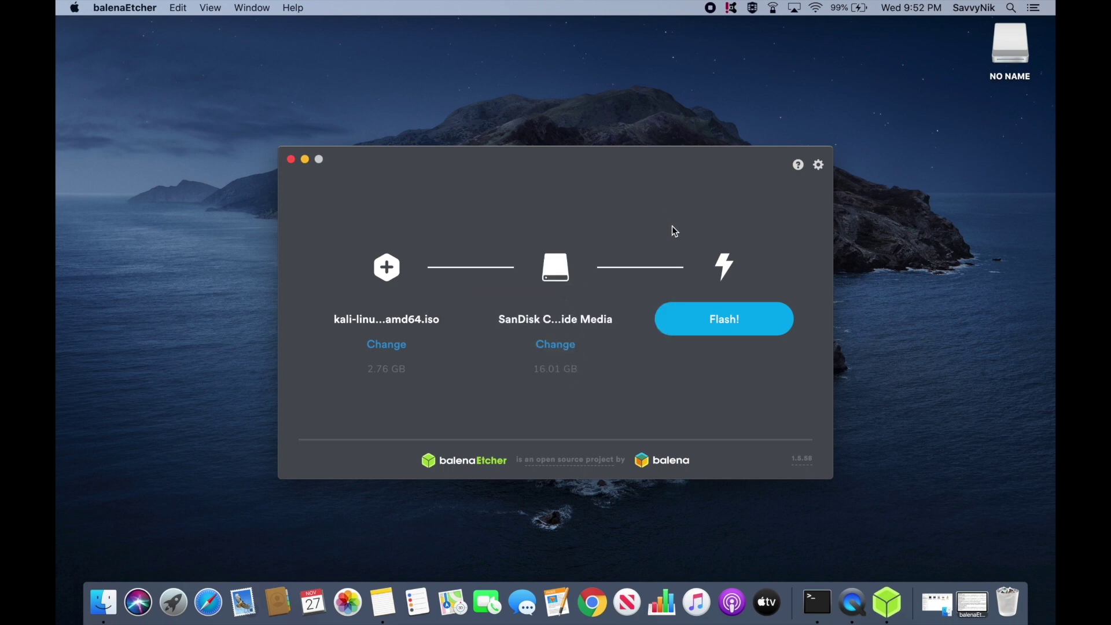
Step: Flash the Kali ISO to the SanDisk drive and boot from the USB
left_click(718, 322)
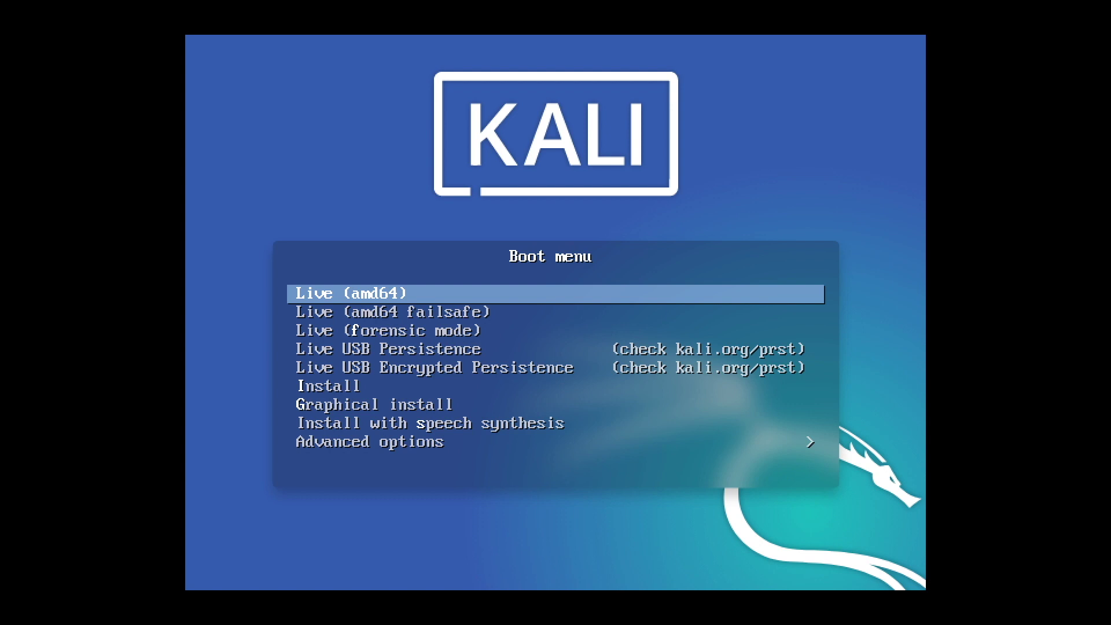
Step: Boot the Graphical install entry from the Kali boot menu
key("Down")
key("Down")
key("Down")
key("Down")
key("Down")
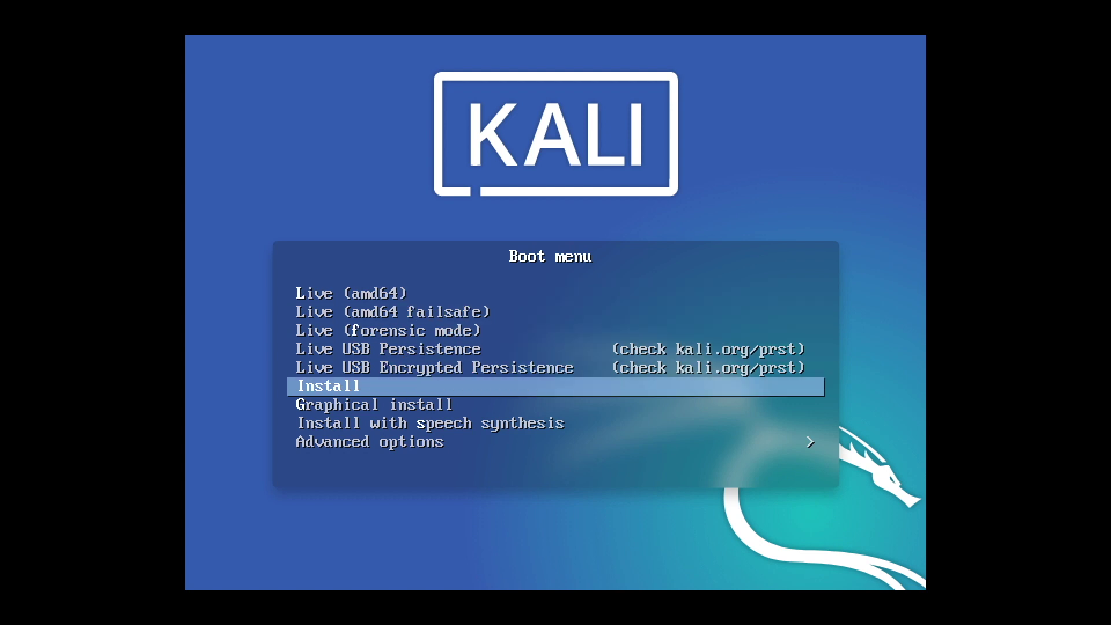
key("Up")
key("Up")
key("Up")
key("Up")
key("Up")
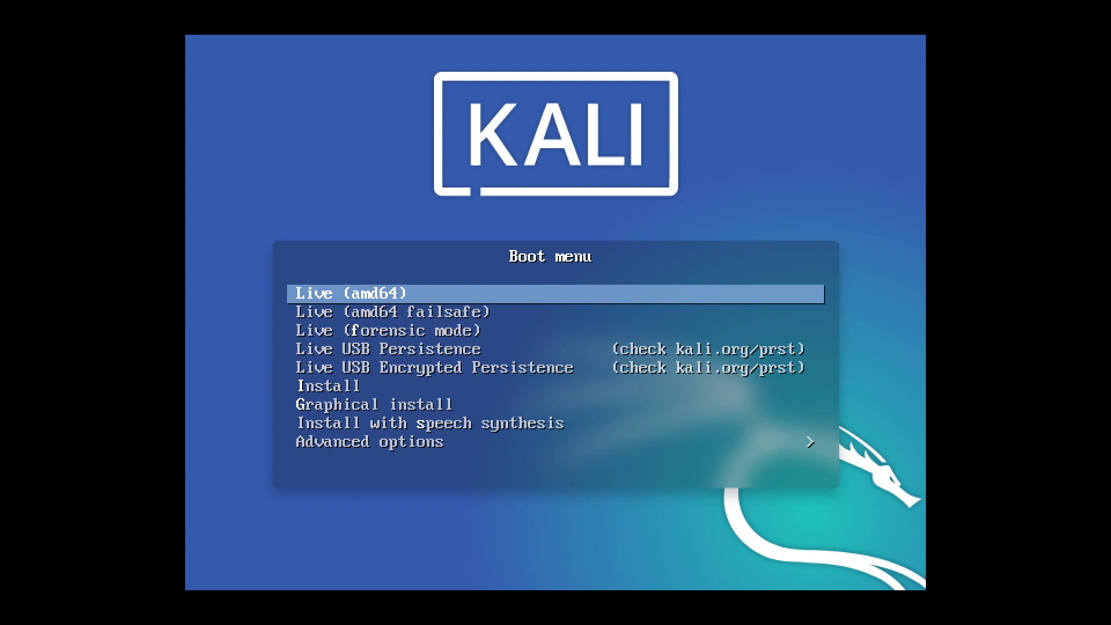
key("Down")
key("Down")
key("Down")
key("Down")
key("Down")
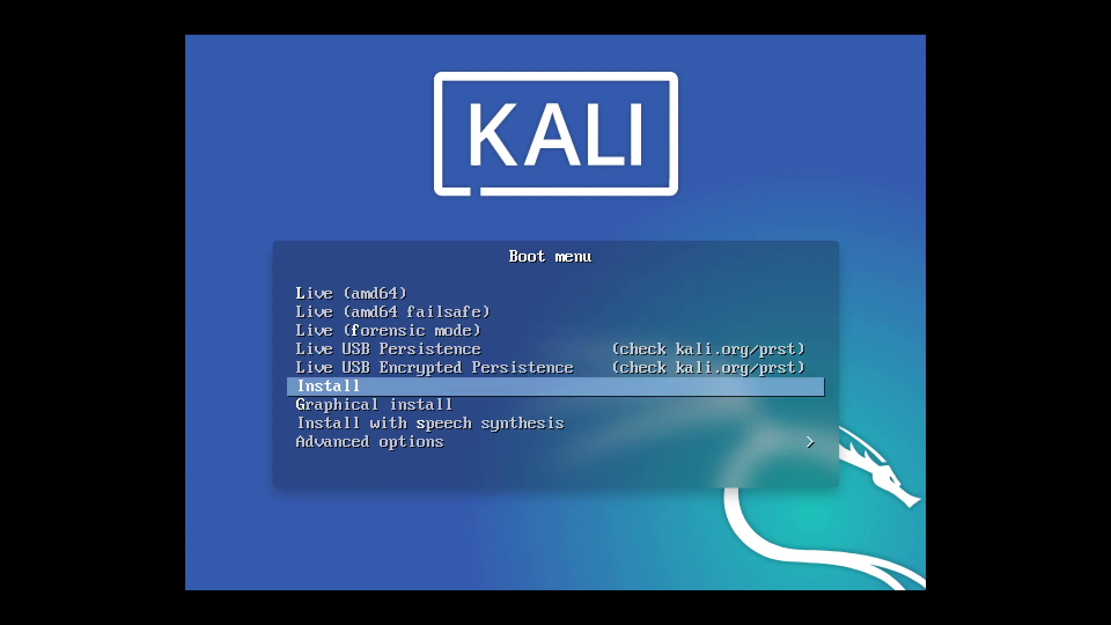
key("Down")
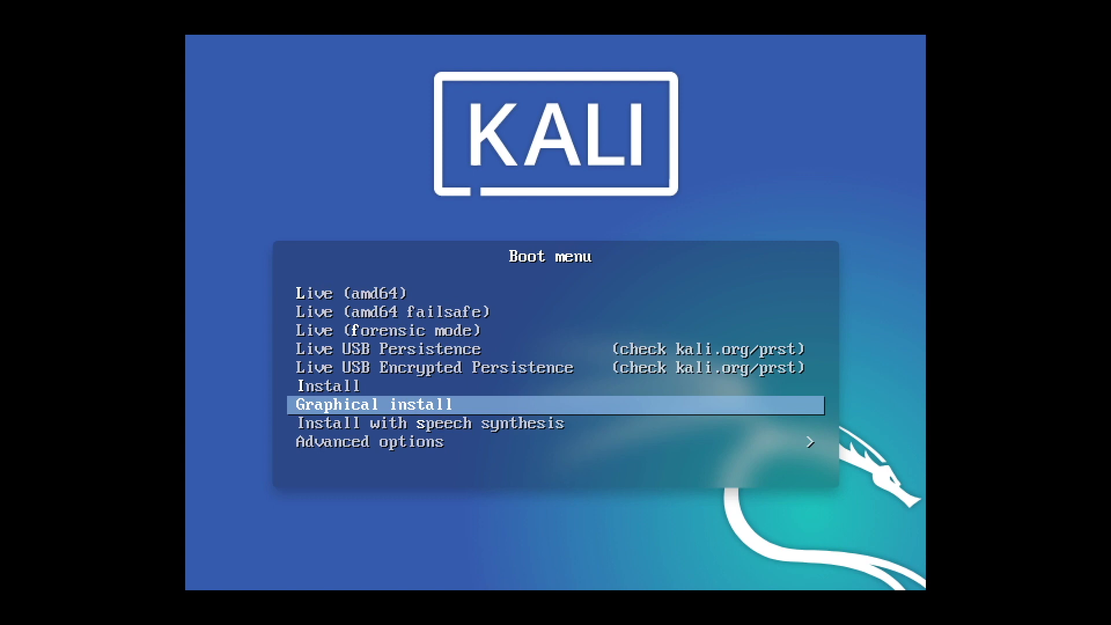
key("Return")
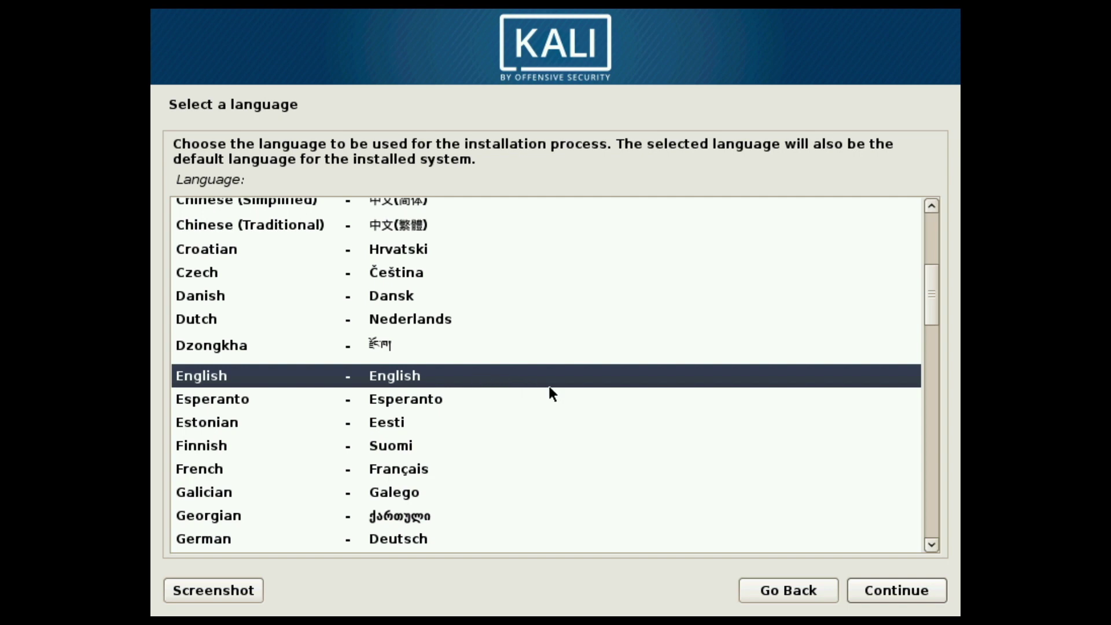
Step: Accept English as language, United States as location, and the American English keymap
left_click(885, 588)
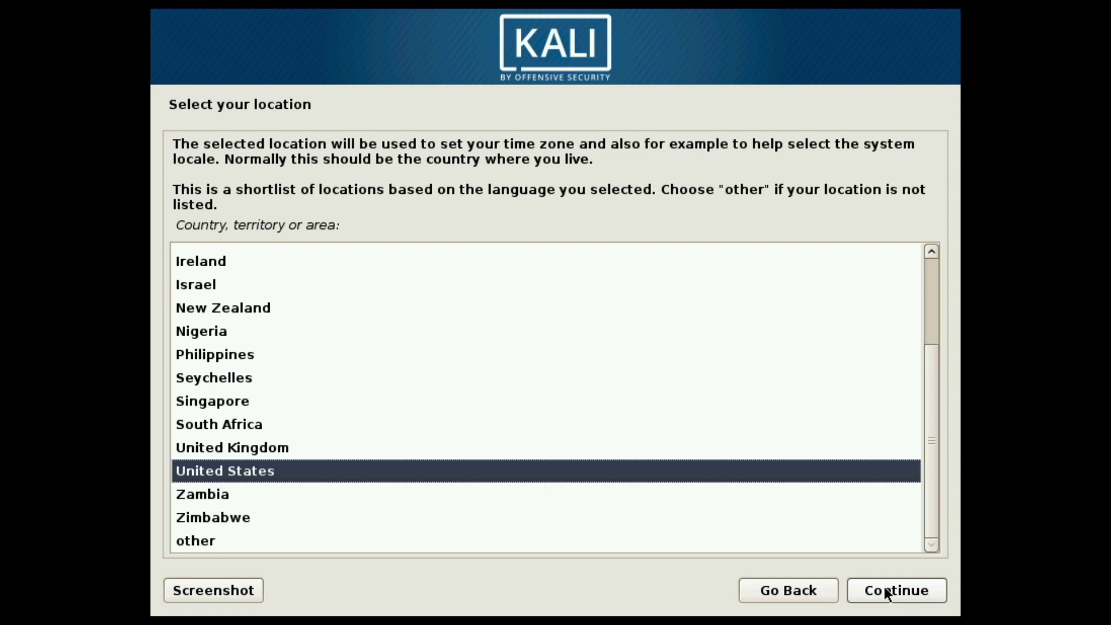
left_click(680, 471)
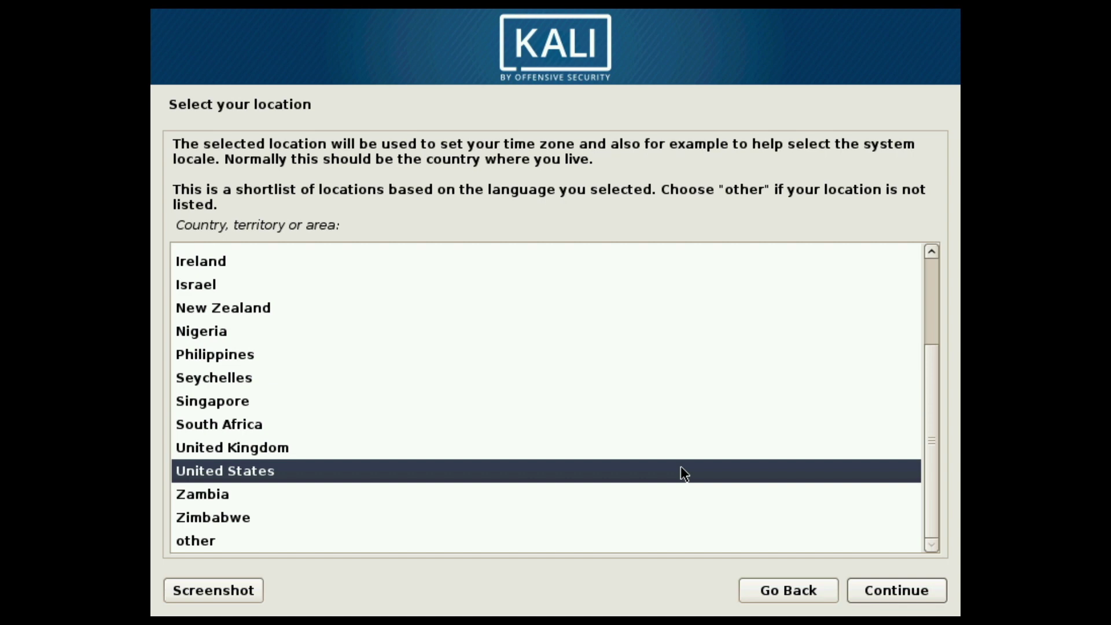
left_click(858, 583)
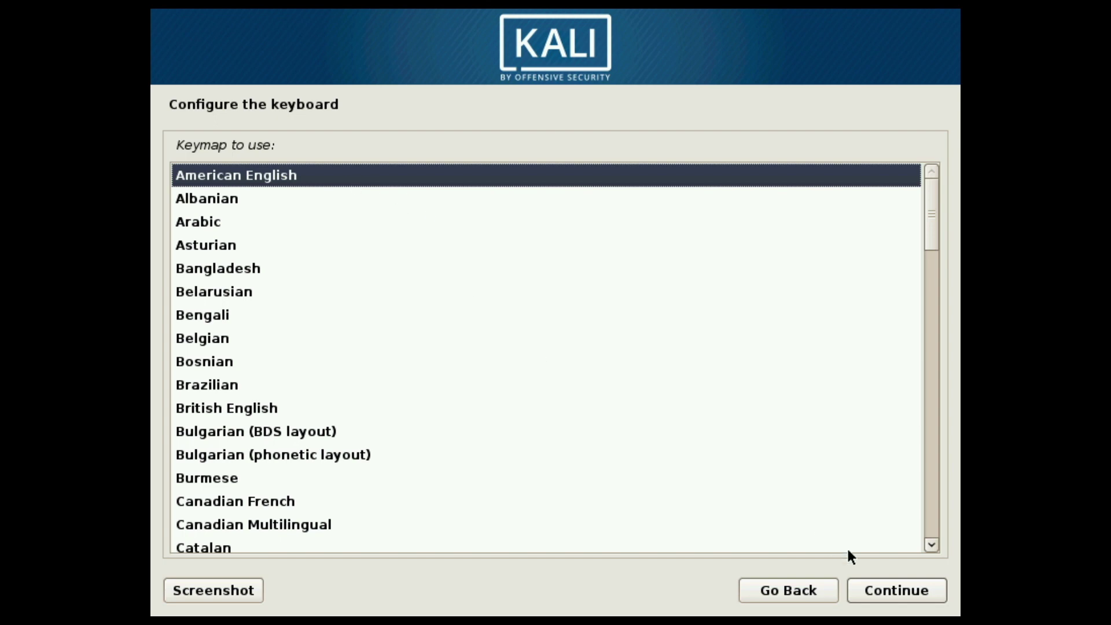
left_click(873, 588)
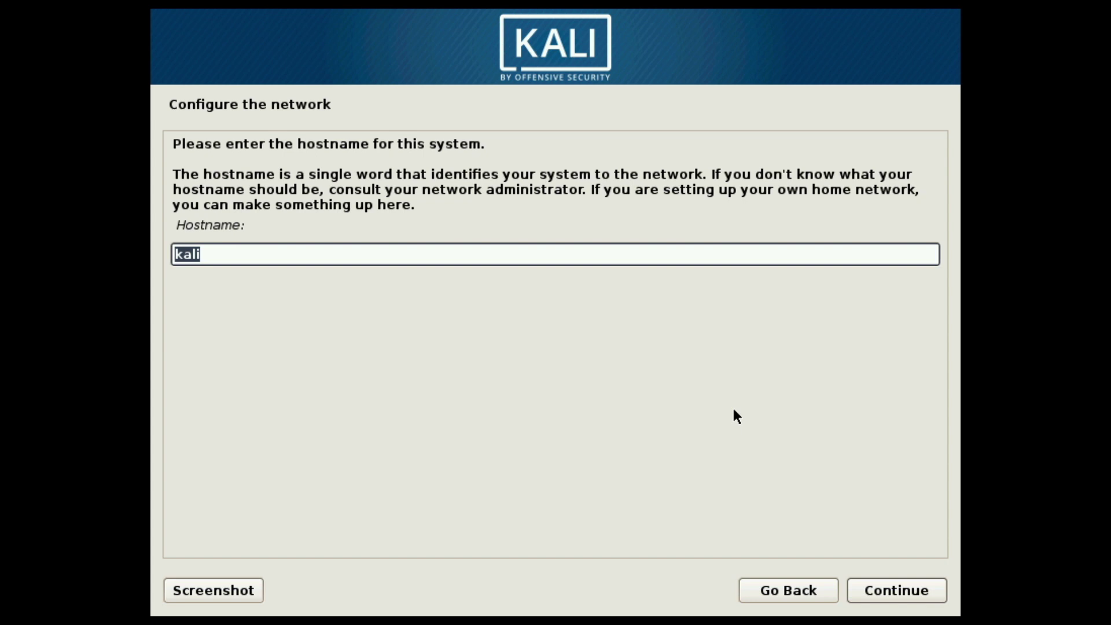
Step: Replace the 'kali' hostname with a custom name and leave the domain name blank
type("savvynik")
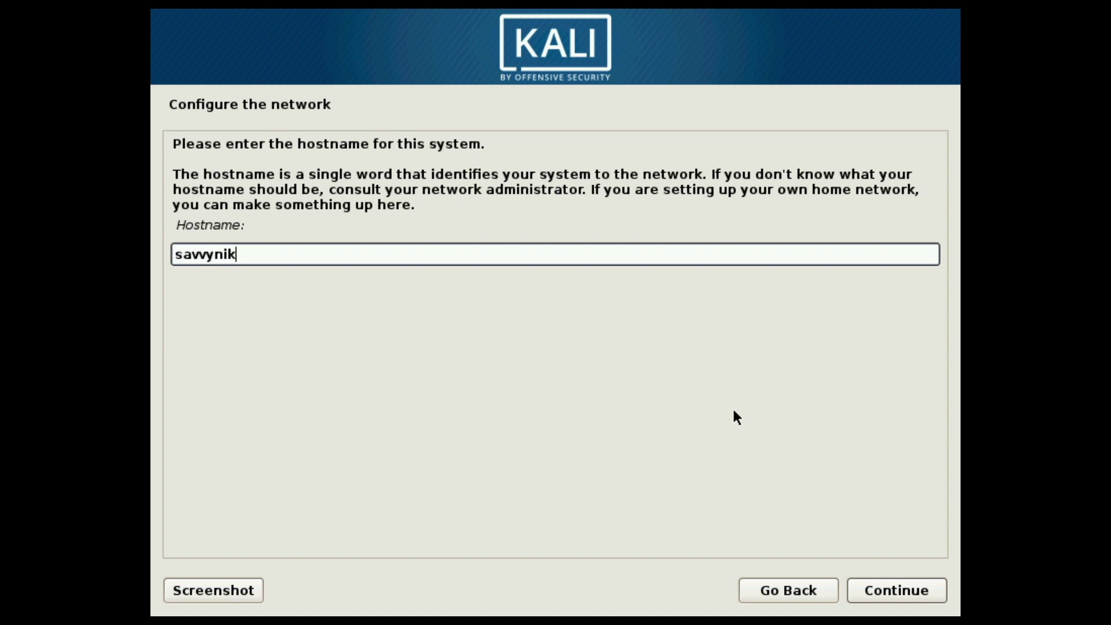
left_click(870, 583)
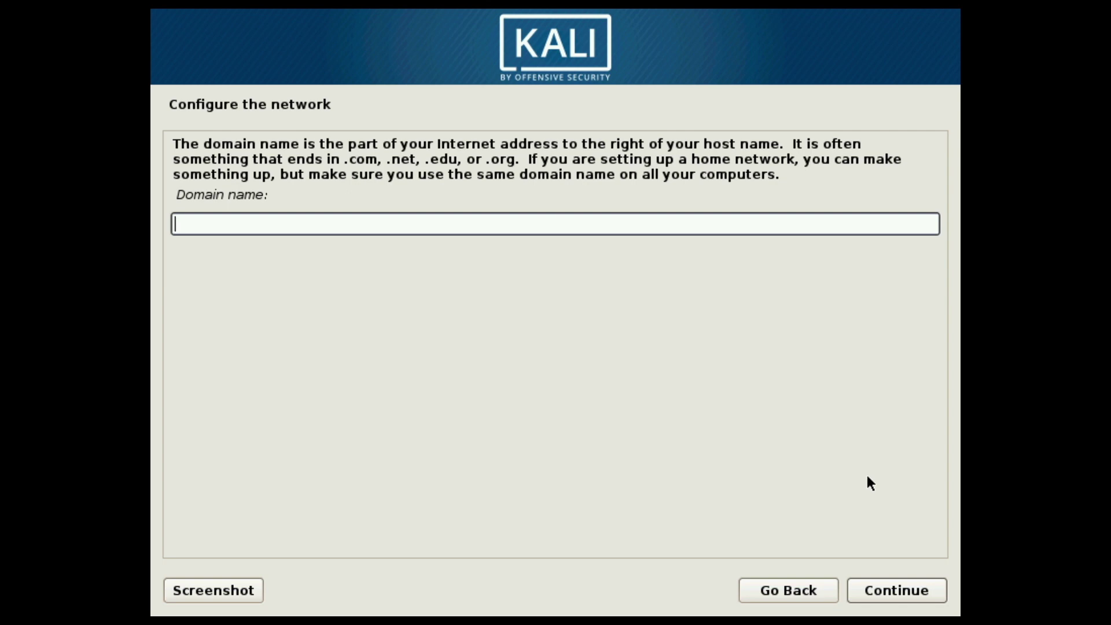
left_click(896, 590)
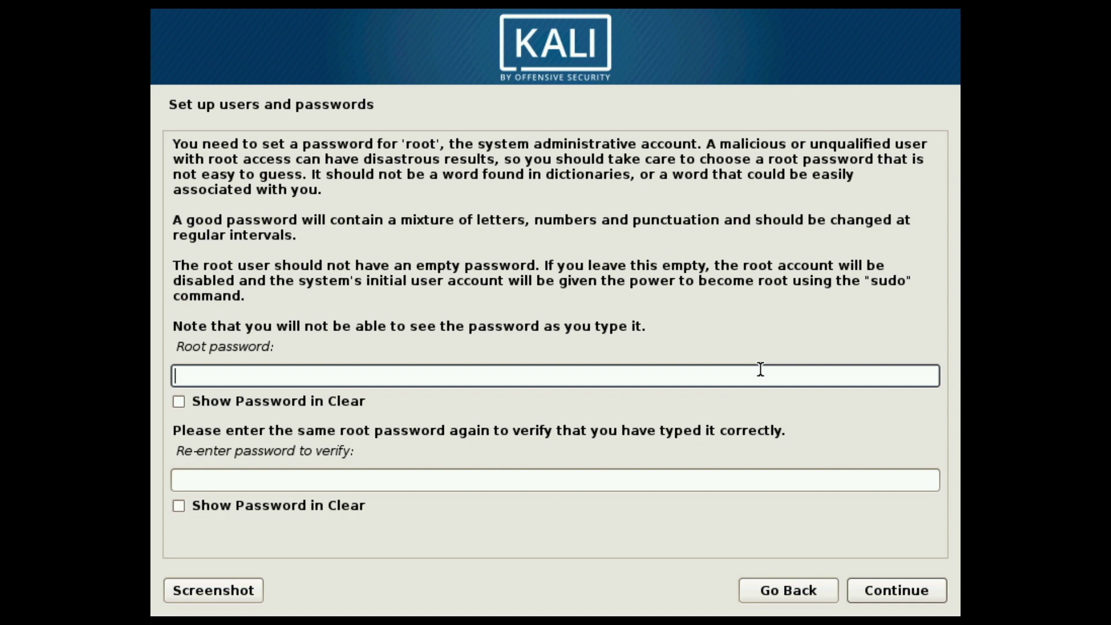
Step: Enter the eight-character root password, then repeat it in the Re-enter password field
type("********")
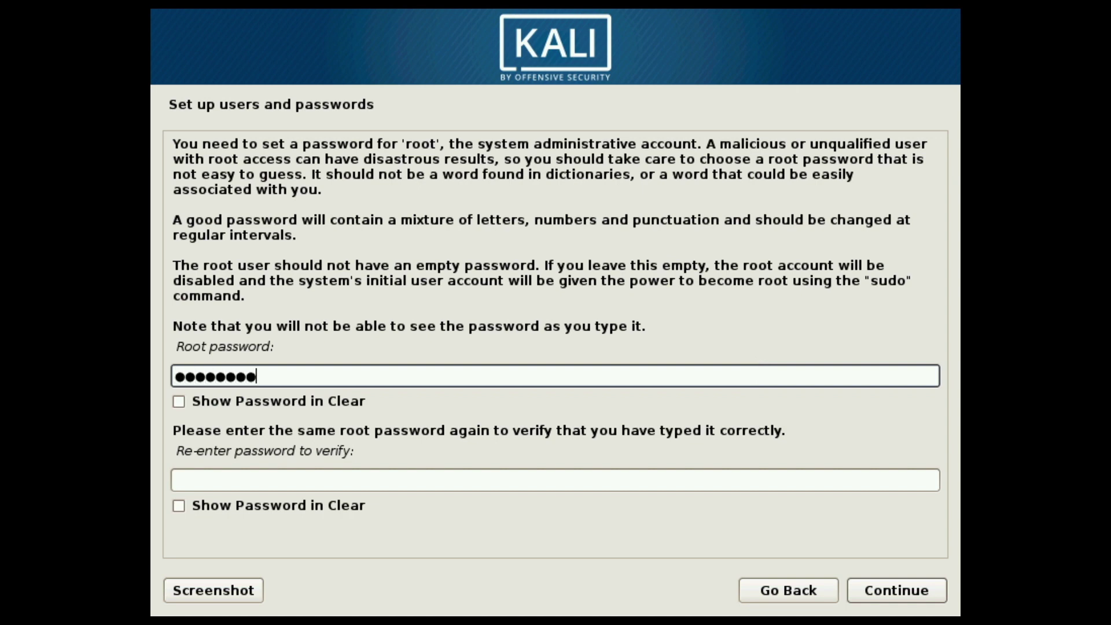
left_click(608, 477)
type("********")
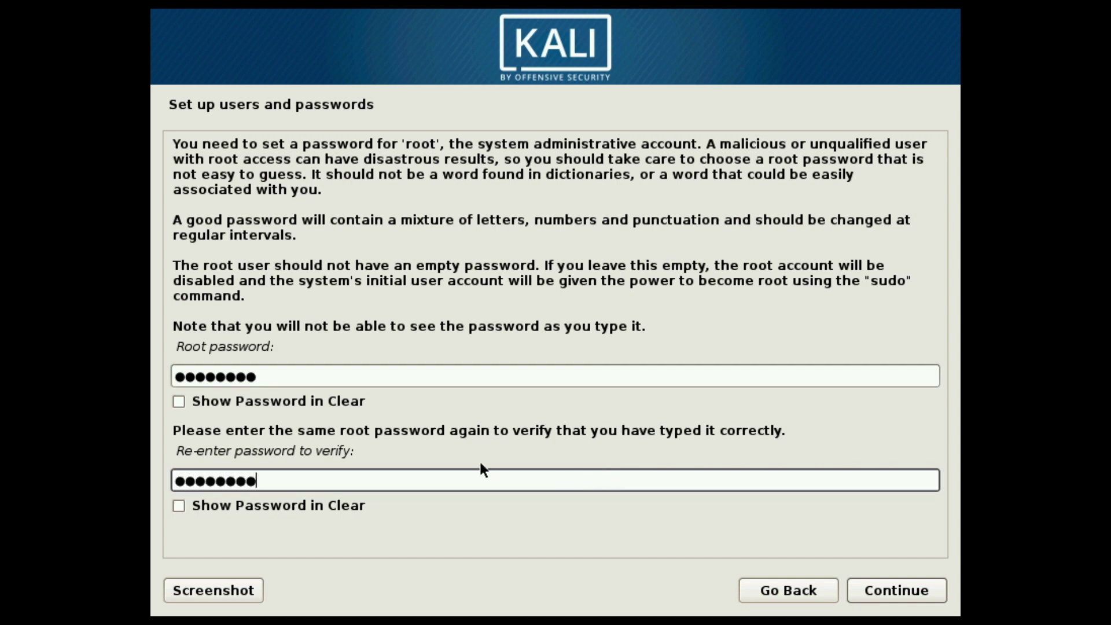
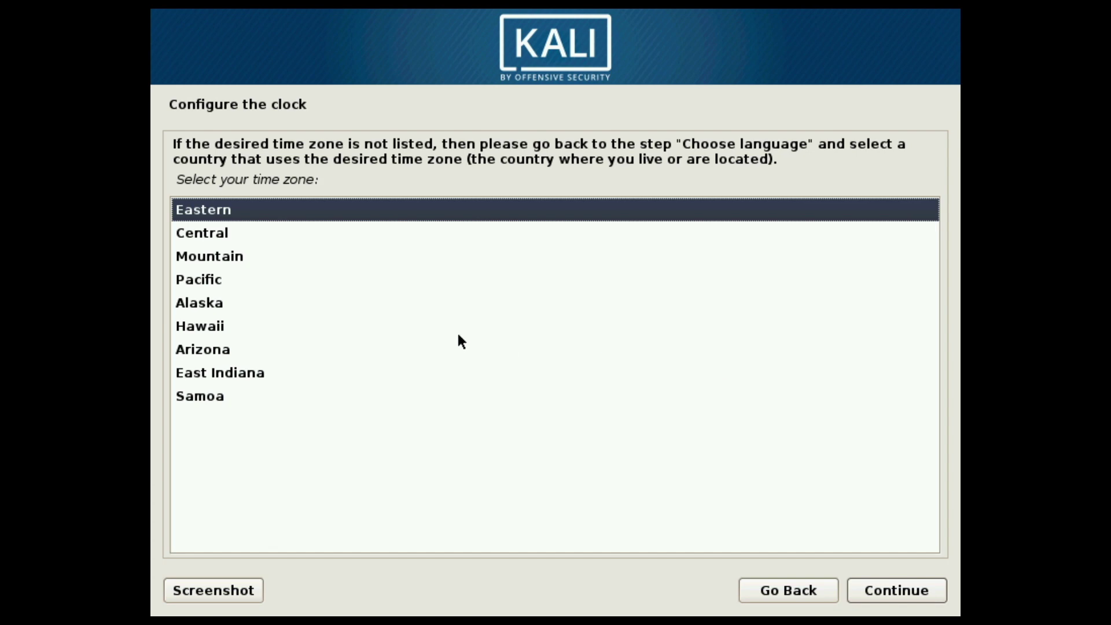
Step: Select Hawaii as the time zone and confirm it
left_click(223, 329)
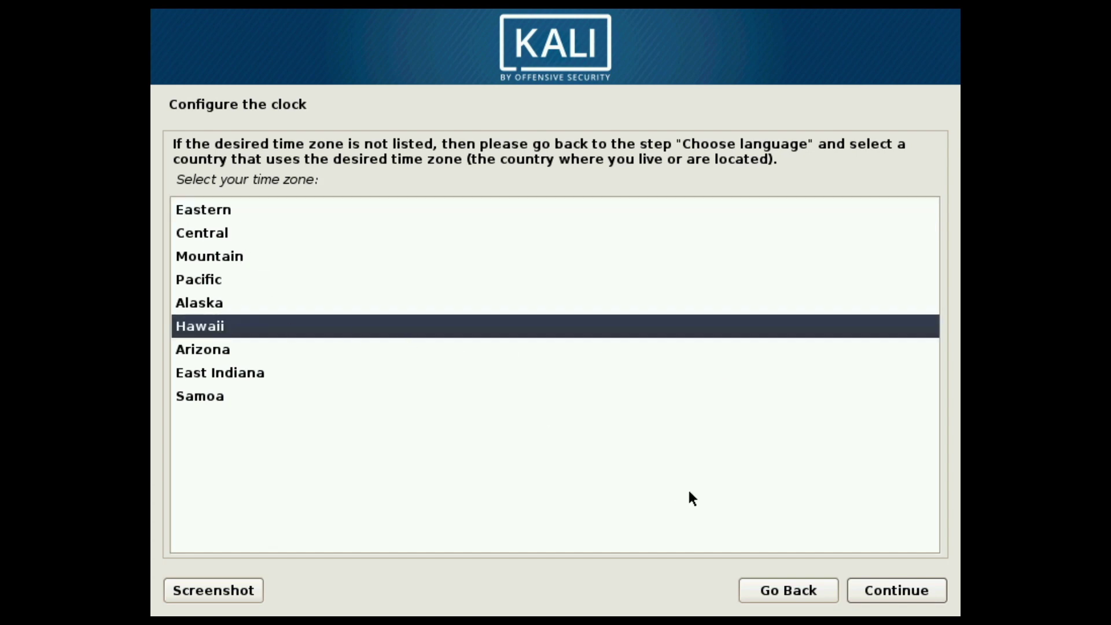
left_click(877, 590)
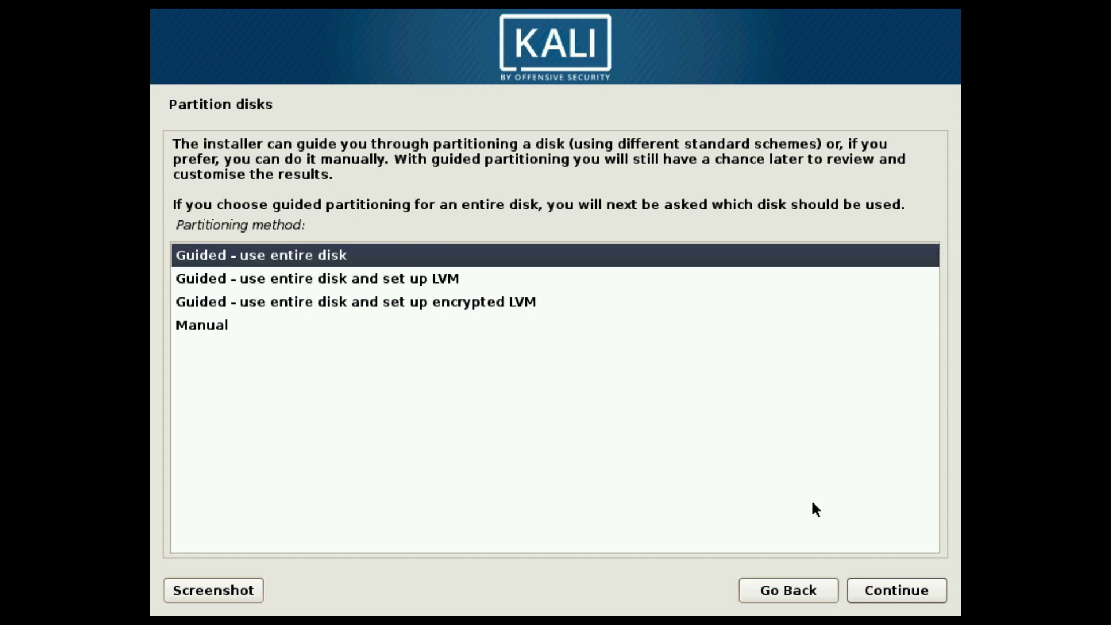
Step: Use 'Guided - use entire disk' on the SCSI1 (sda) 39.5 GB VBOX hard disk
left_click(873, 591)
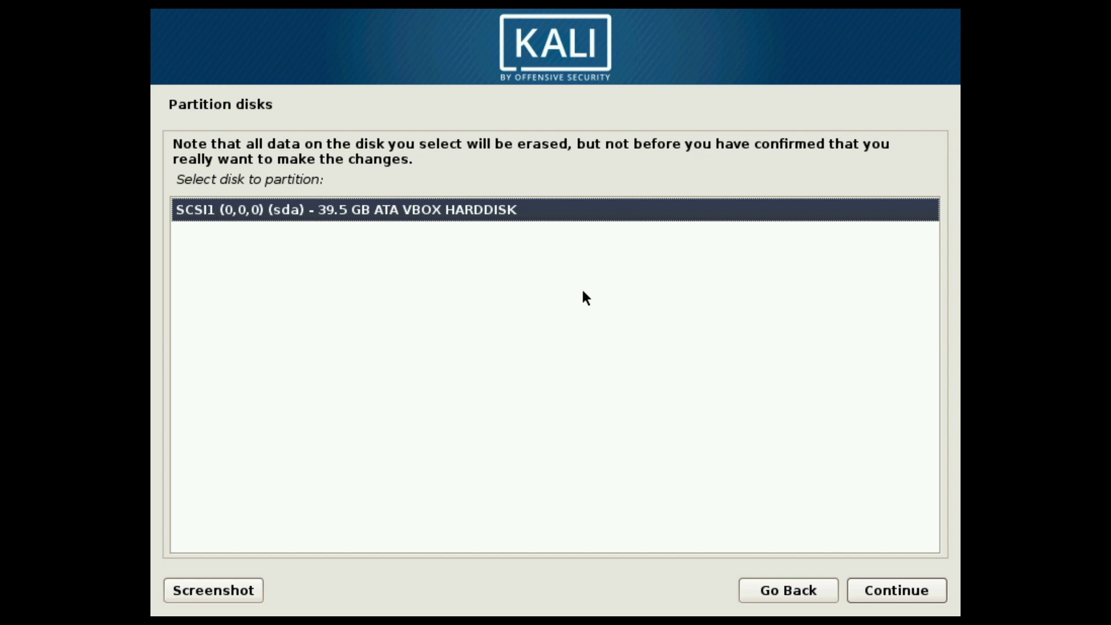
left_click(330, 212)
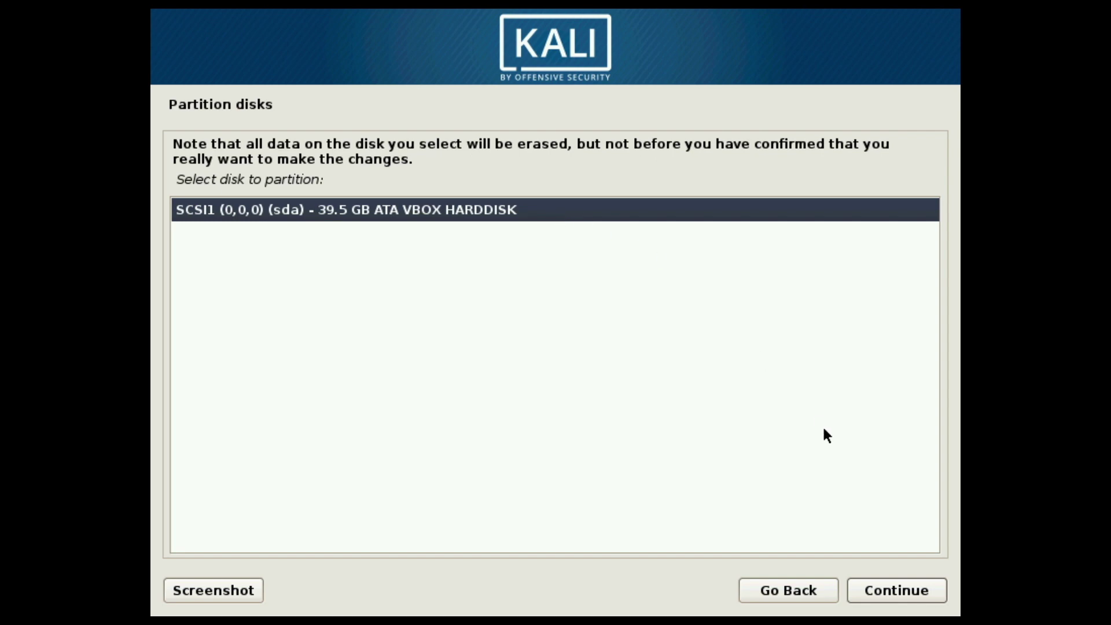
left_click(873, 591)
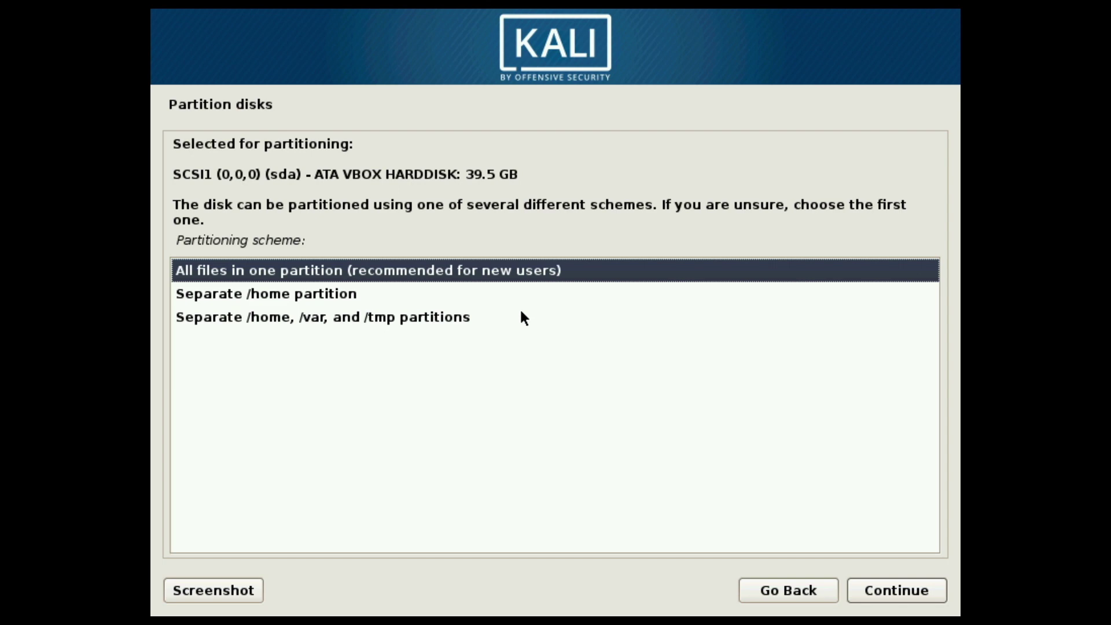
Step: Keep 'All files in one partition' and choose 'Finish partitioning and write changes to disk'
left_click(876, 589)
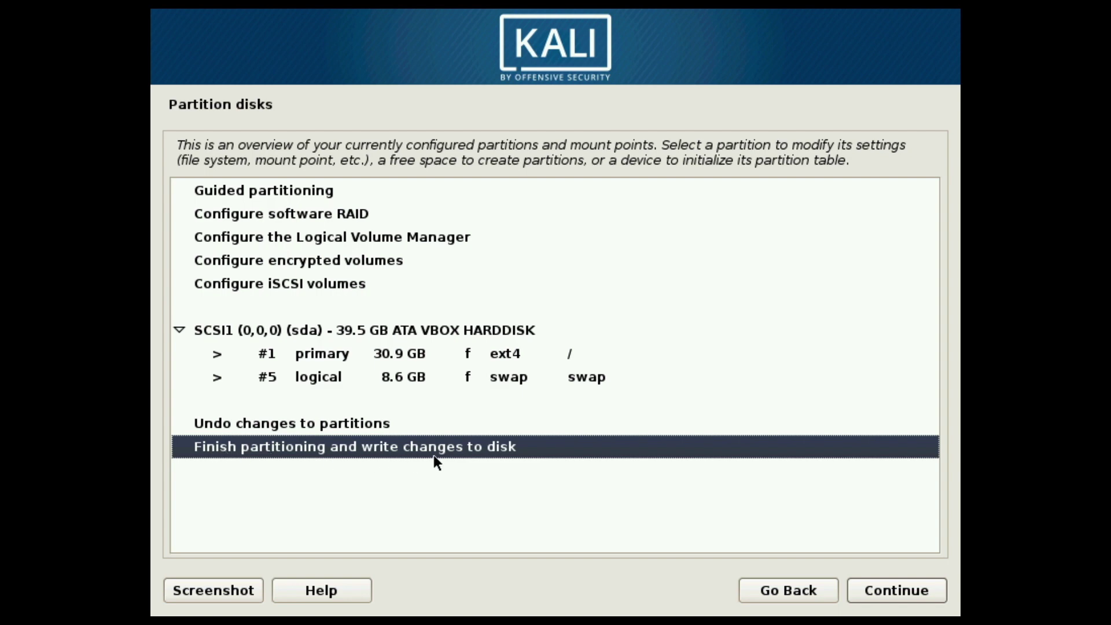
left_click(866, 583)
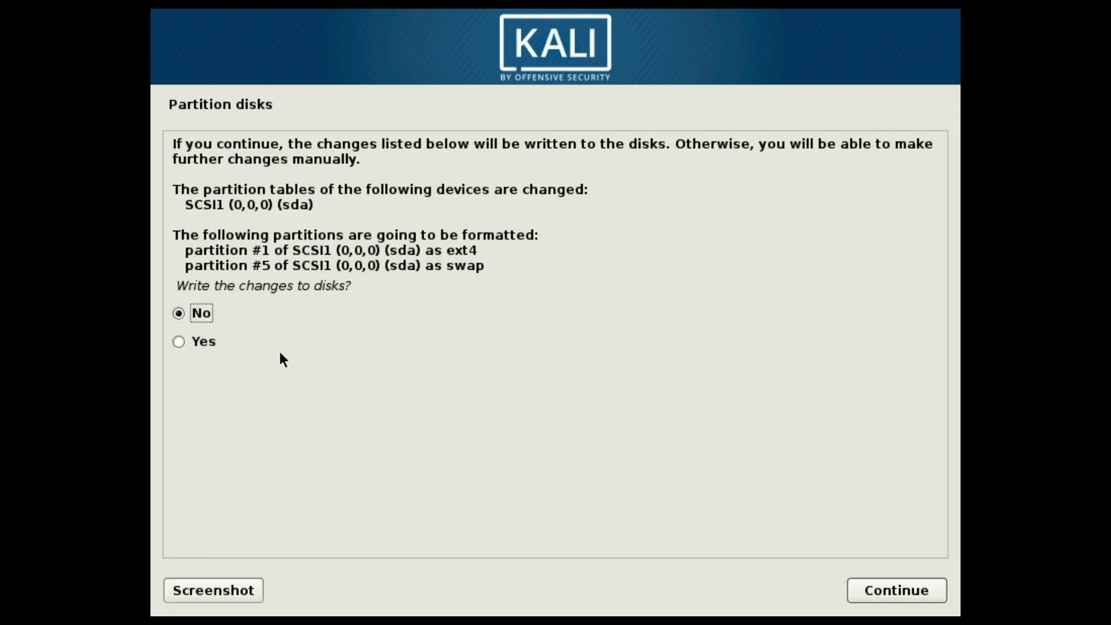
Step: Answer Yes to 'Write the changes to disks?' to format sda's ext4 and swap partitions
left_click(202, 342)
left_click(900, 590)
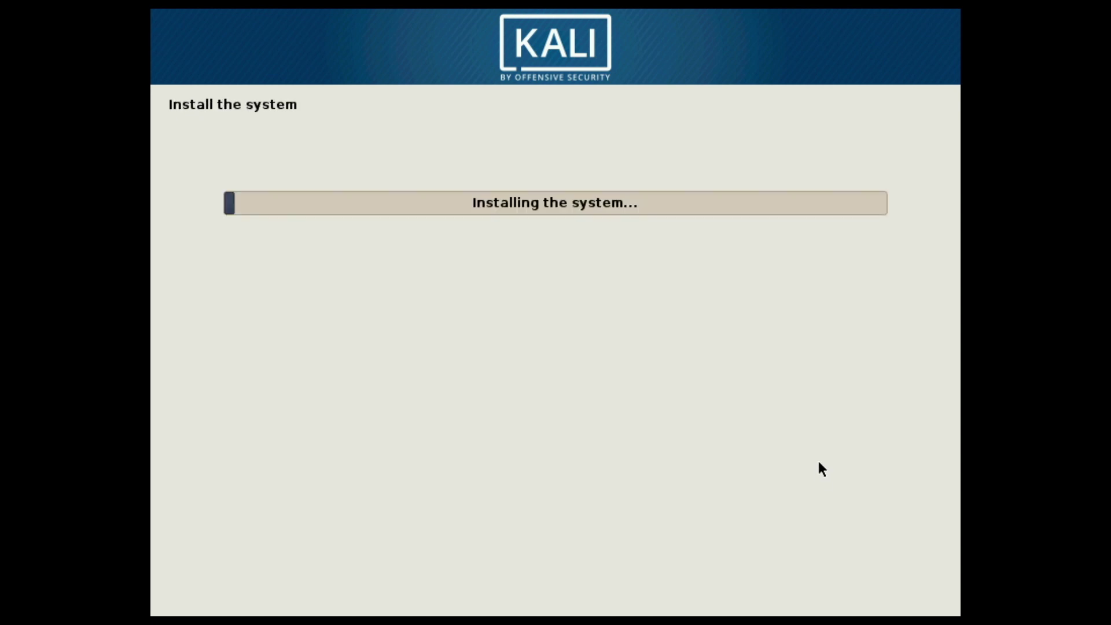
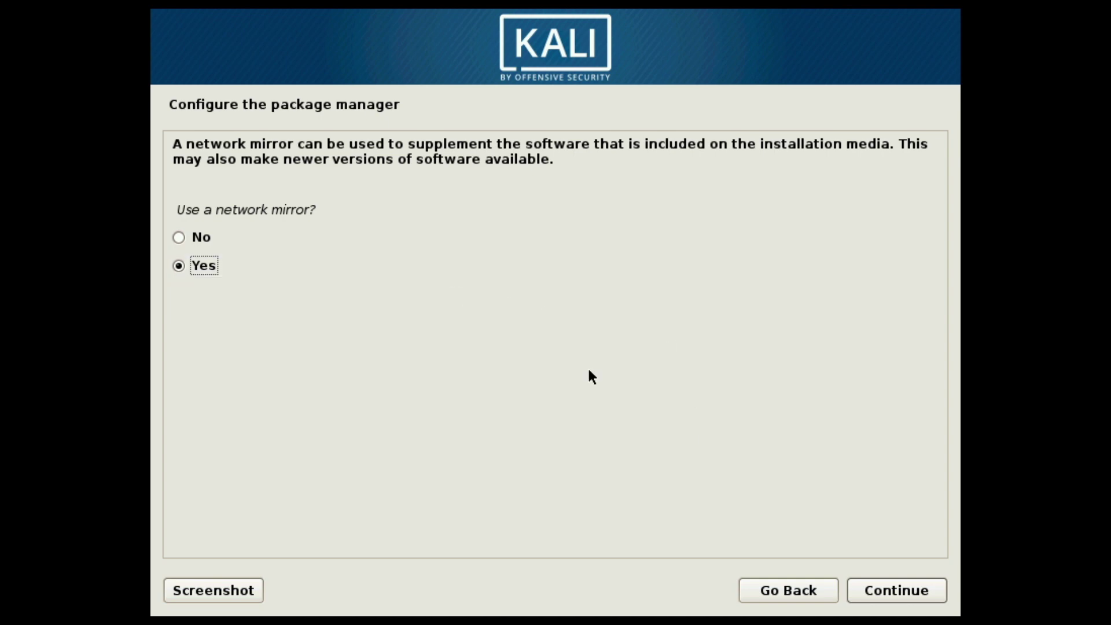
Step: Accept the network mirror and continue with the HTTP proxy field left empty
left_click(876, 590)
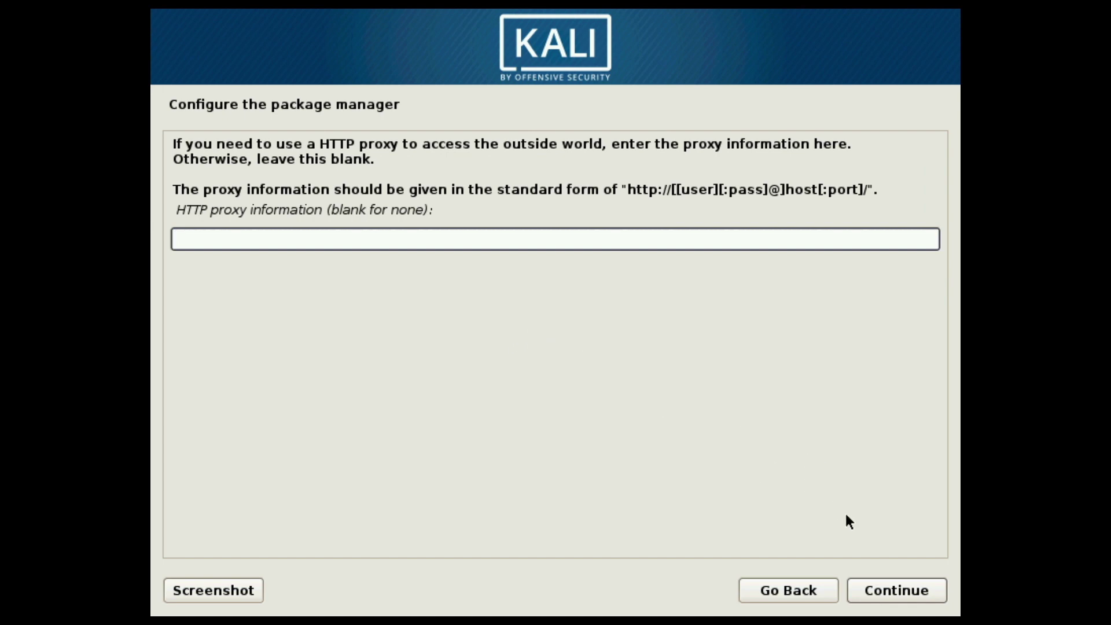
left_click_drag(628, 189, 886, 188)
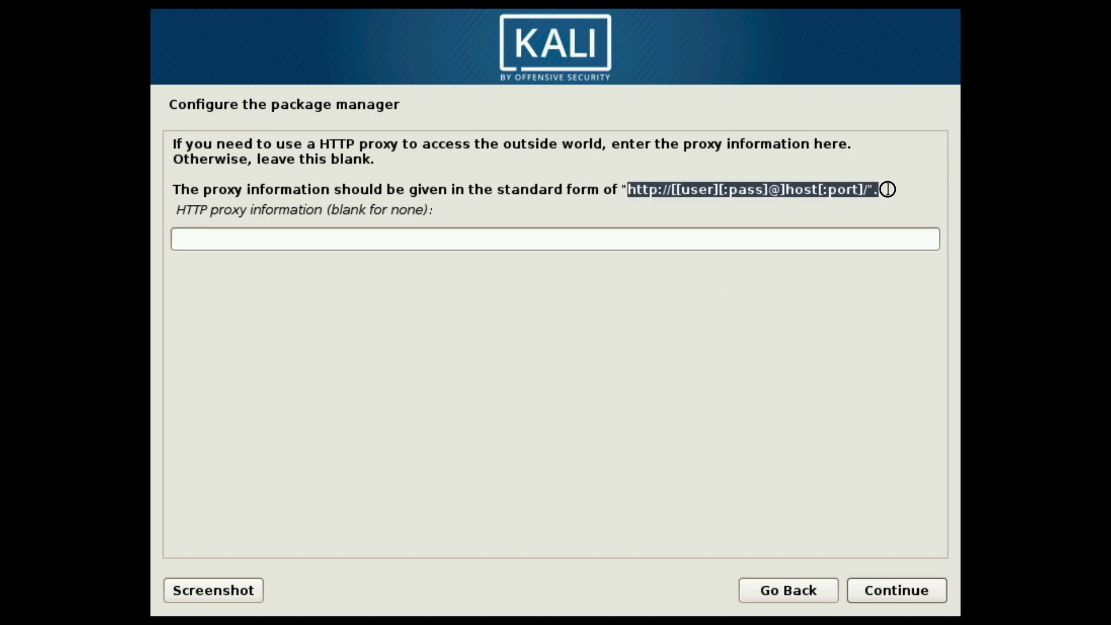
left_click(886, 190)
left_click(885, 589)
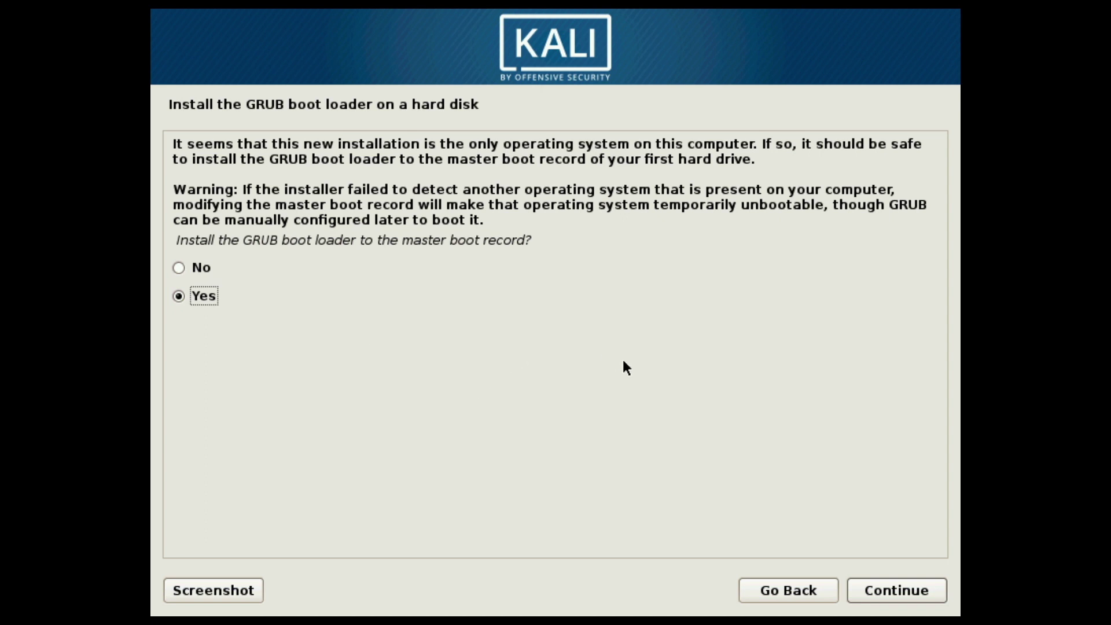
Step: Install the GRUB boot loader to the master boot record on /dev/sda
left_click(869, 588)
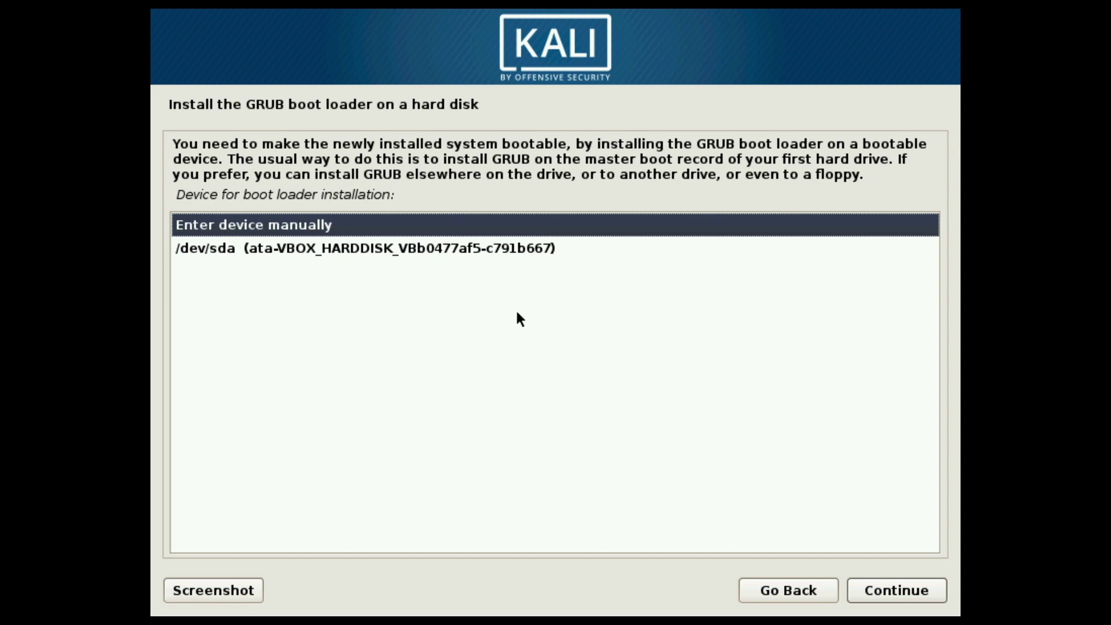
left_click(212, 249)
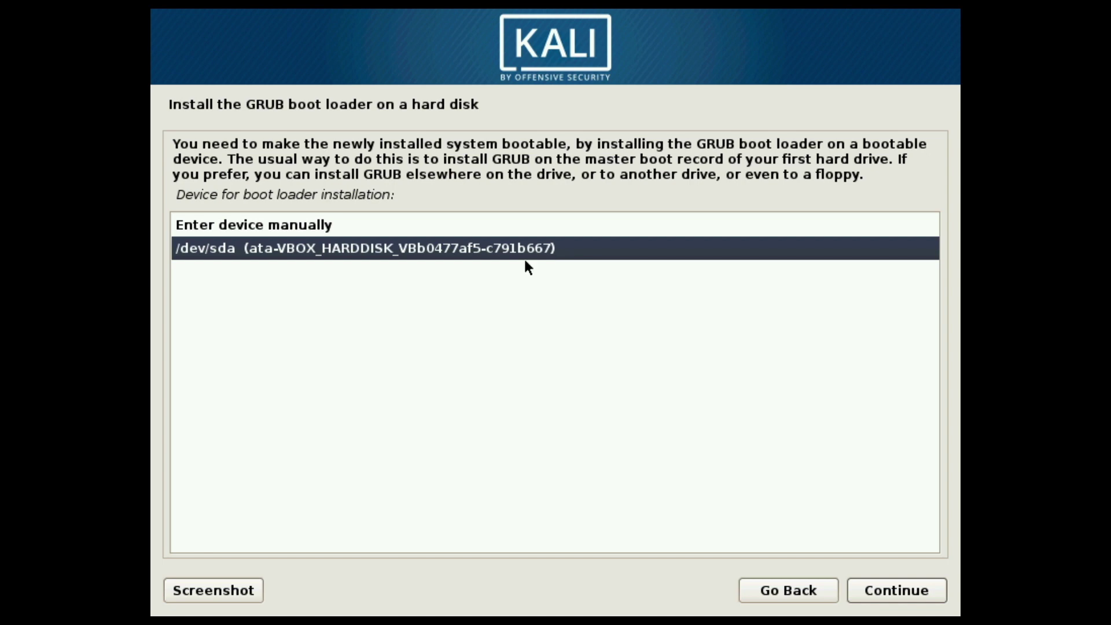
left_click(884, 590)
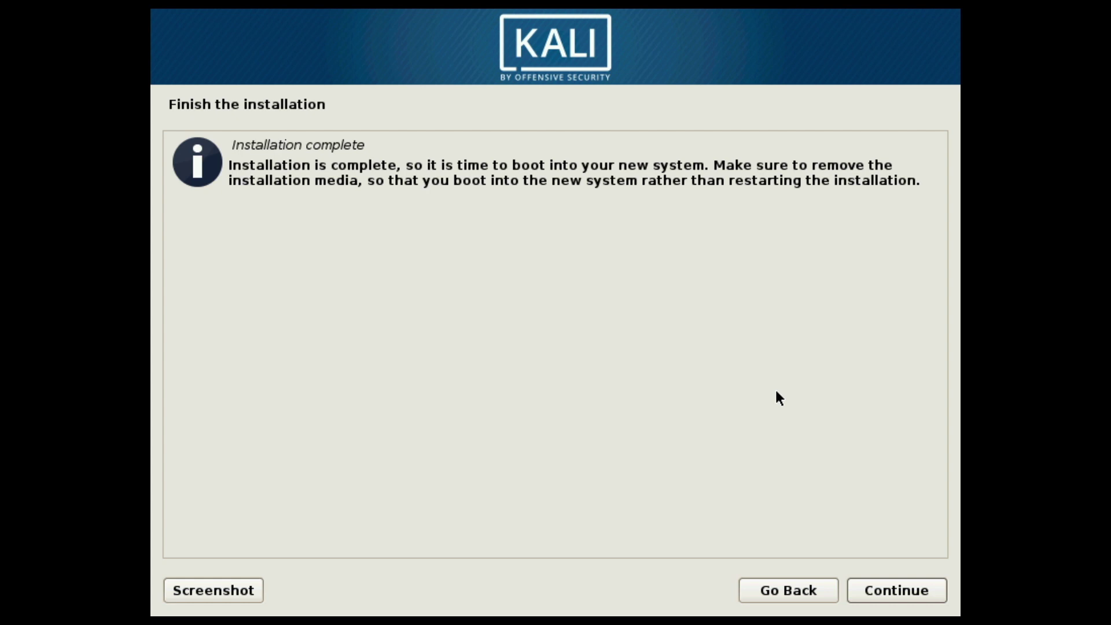
Step: Finish the installation so the VM reboots into the new Kali system
left_click(871, 586)
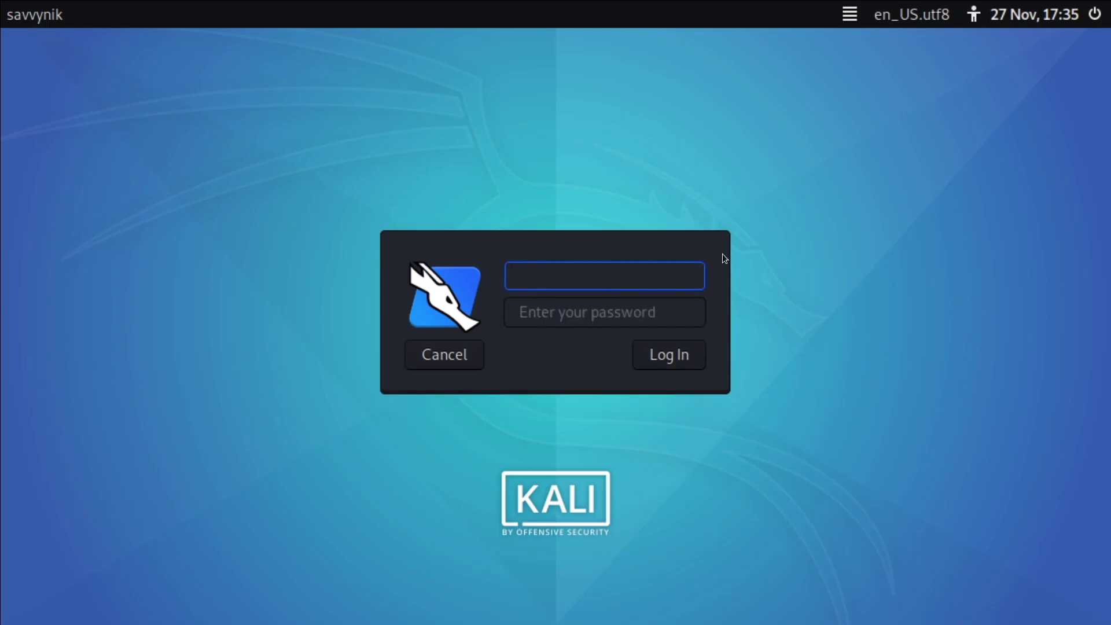
Step: Log in as root with the account password to reach the Xfce desktop
type("root")
key("Return")
type("********")
left_click(683, 347)
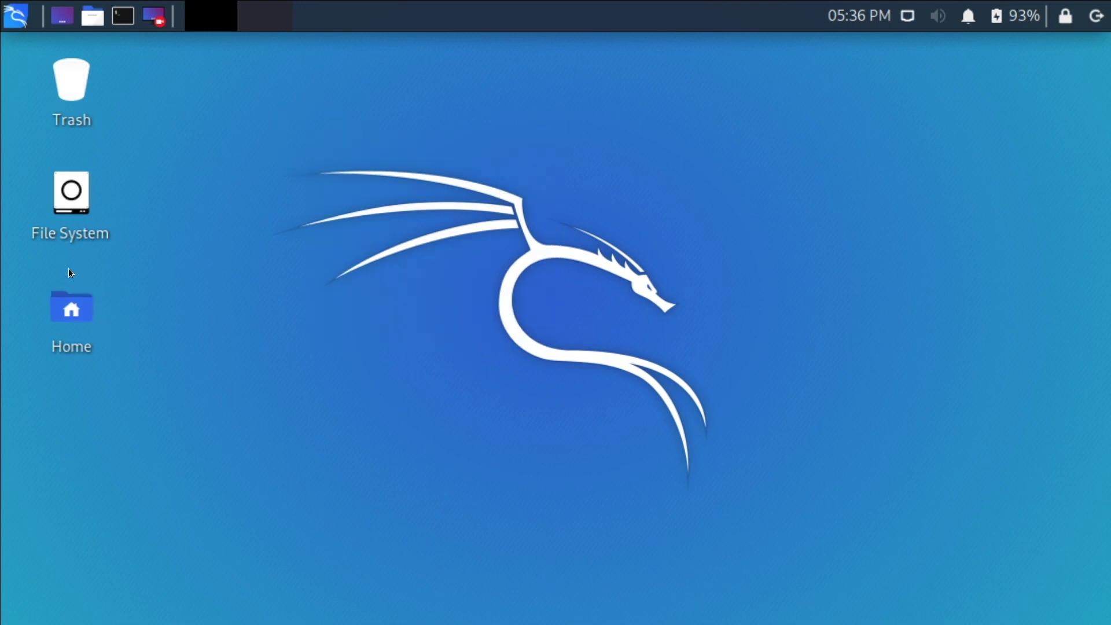
mouse_move(86, 324)
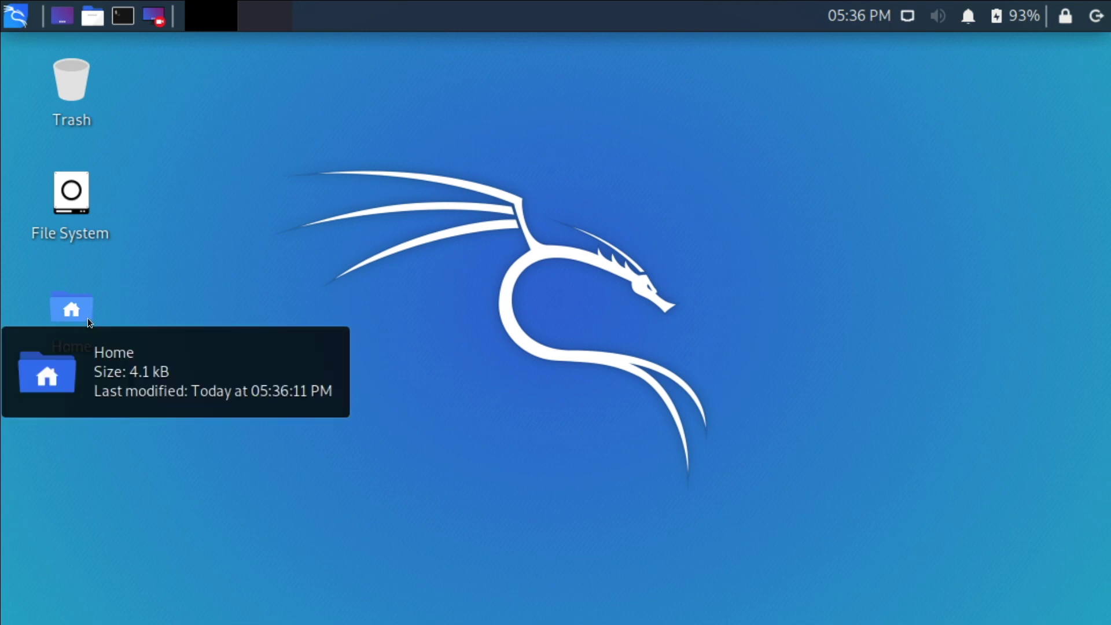
left_click(21, 20)
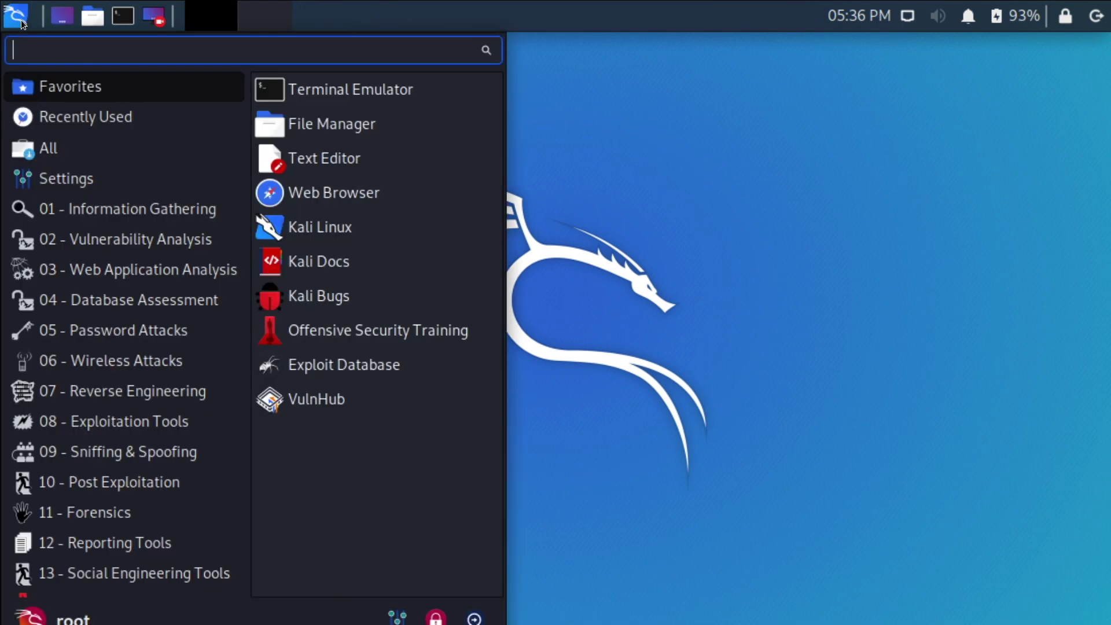
left_click(62, 20)
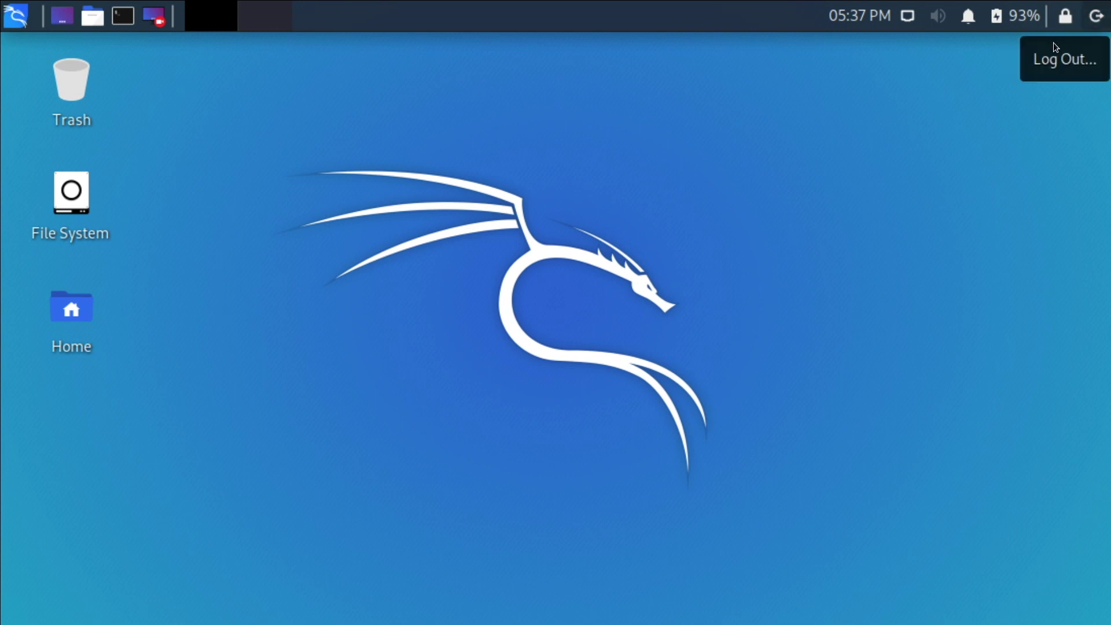
mouse_move(1006, 22)
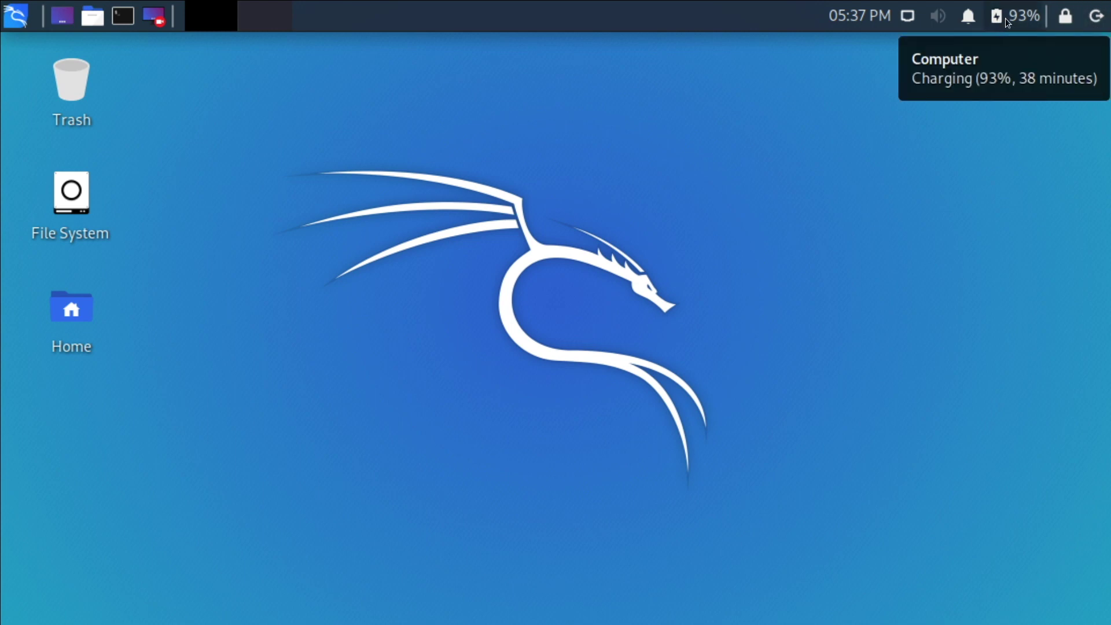